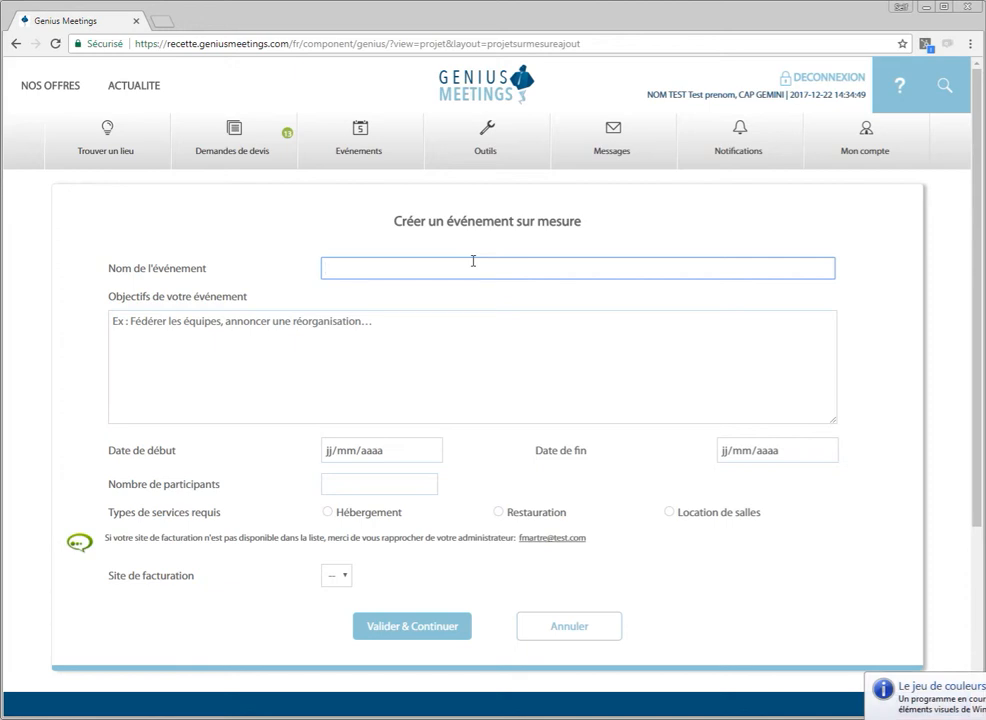
Name the event "comex mars 2018" and enter the objective "Comex : réunir dirgeants".
{"action": "type", "text": "omex"}
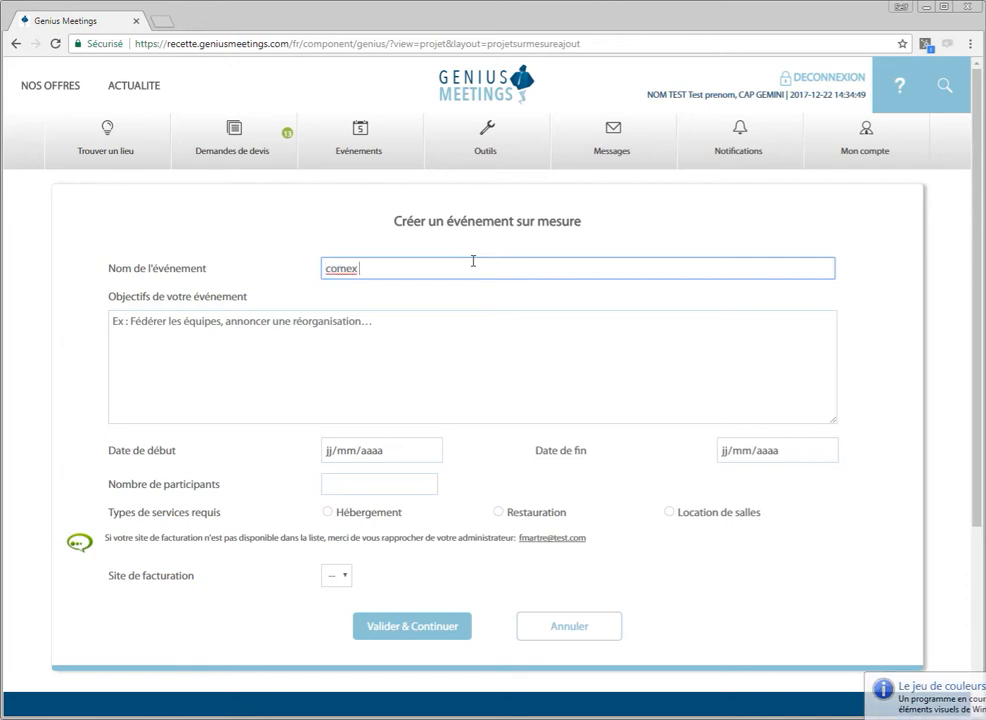
{"action": "type", "text": " mars 2018"}
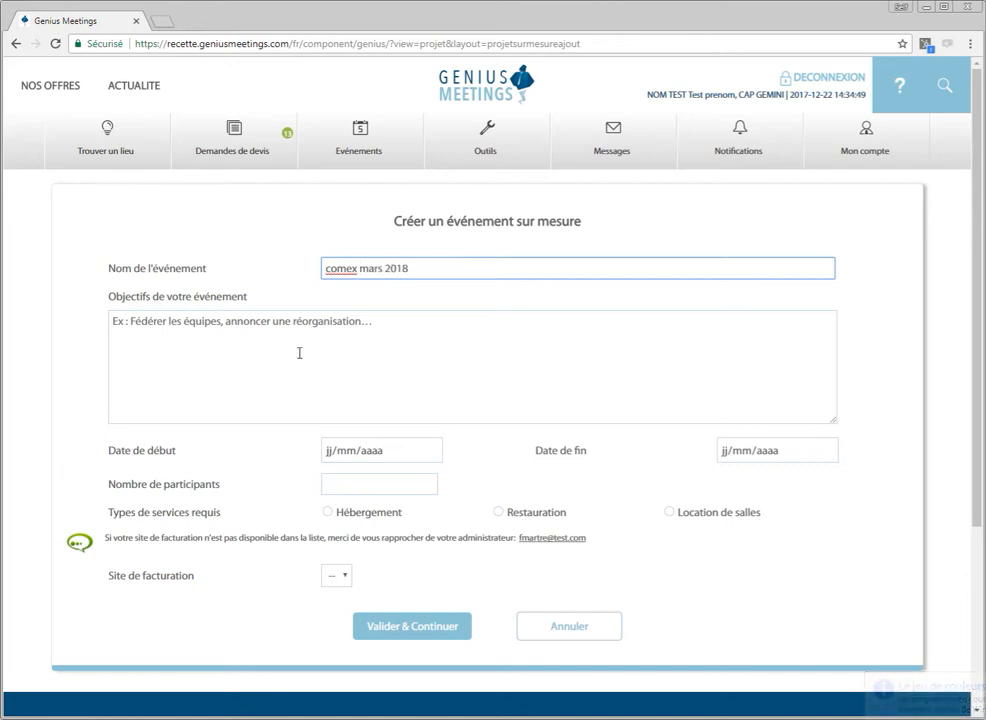
{"action": "left_click", "coordinate": [242, 328]}
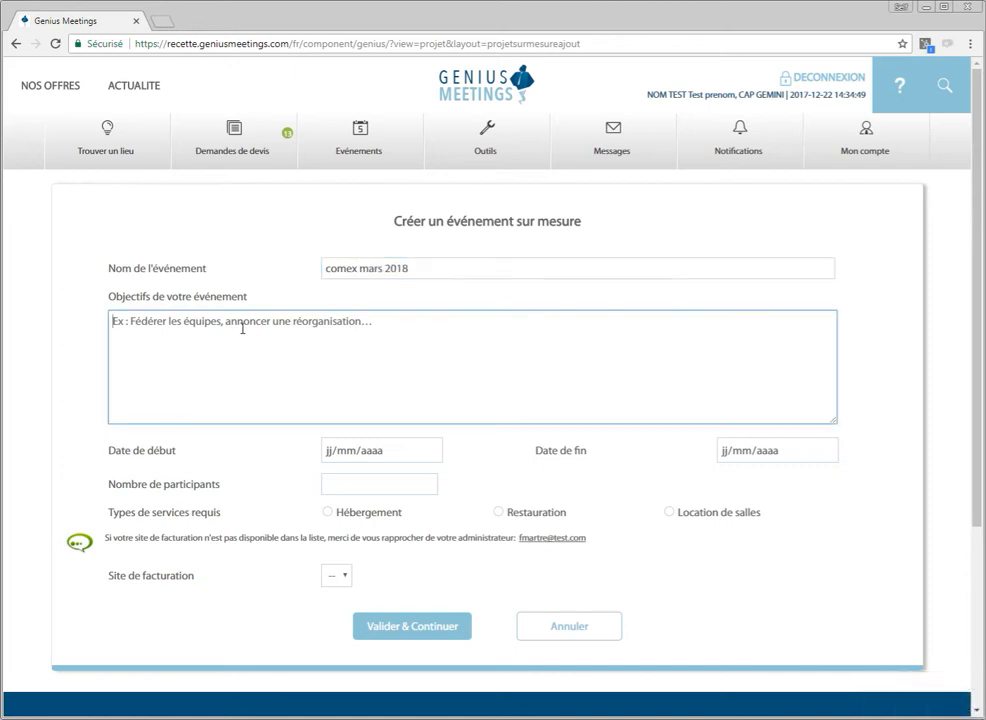
{"action": "type", "text": "Comex : réunir dirgeants"}
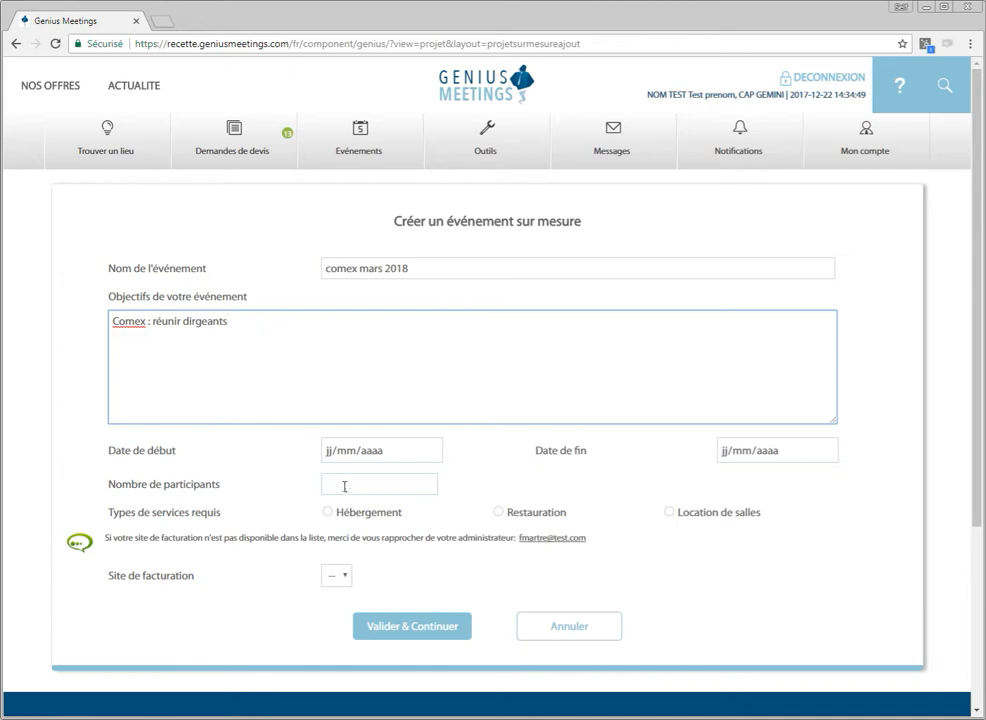
Set the event's start date to 13/03/2018 and its end date to 14/03/2018.
{"action": "left_click", "coordinate": [433, 450]}
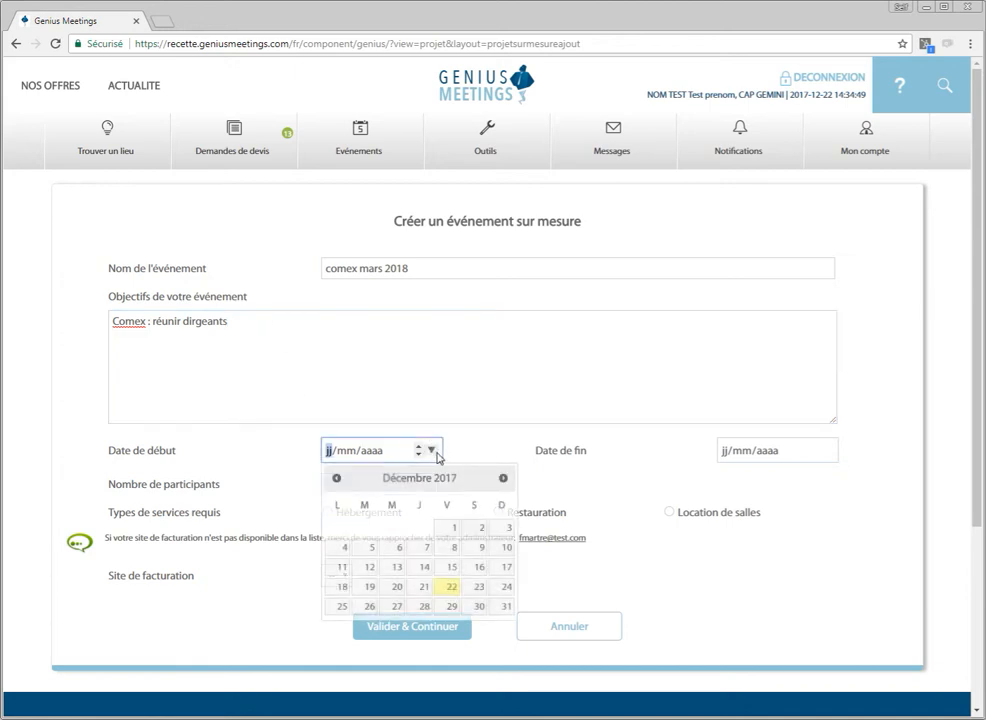
{"action": "double_click", "coordinate": [505, 479]}
{"action": "left_click", "coordinate": [504, 479]}
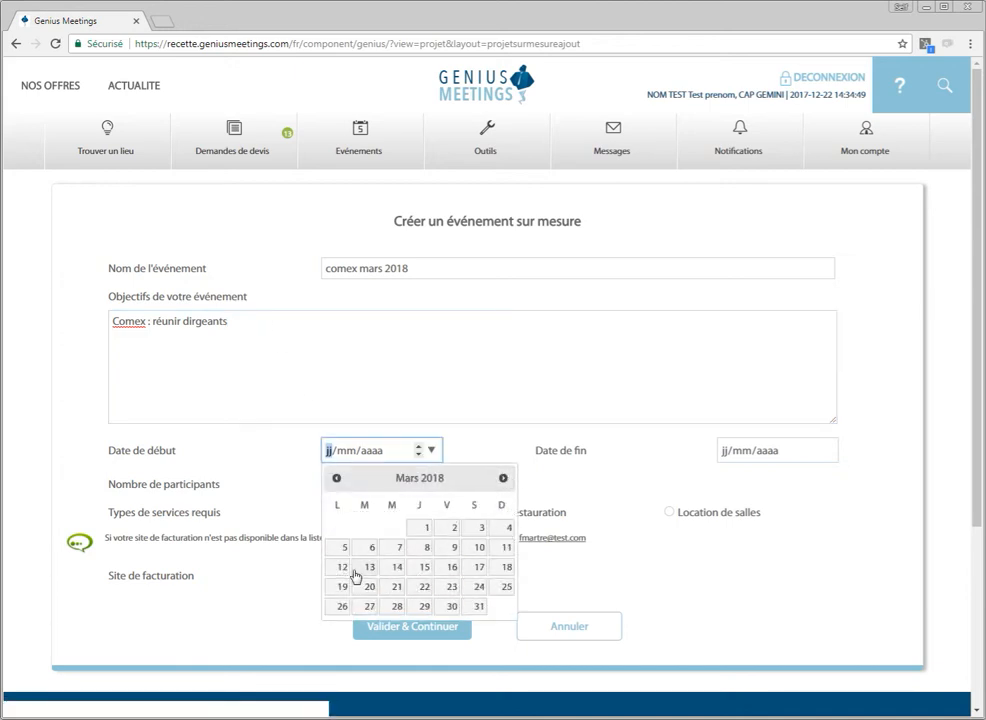
{"action": "left_click", "coordinate": [368, 578]}
{"action": "left_click", "coordinate": [826, 450]}
{"action": "left_click", "coordinate": [899, 478]}
{"action": "double_click", "coordinate": [899, 478]}
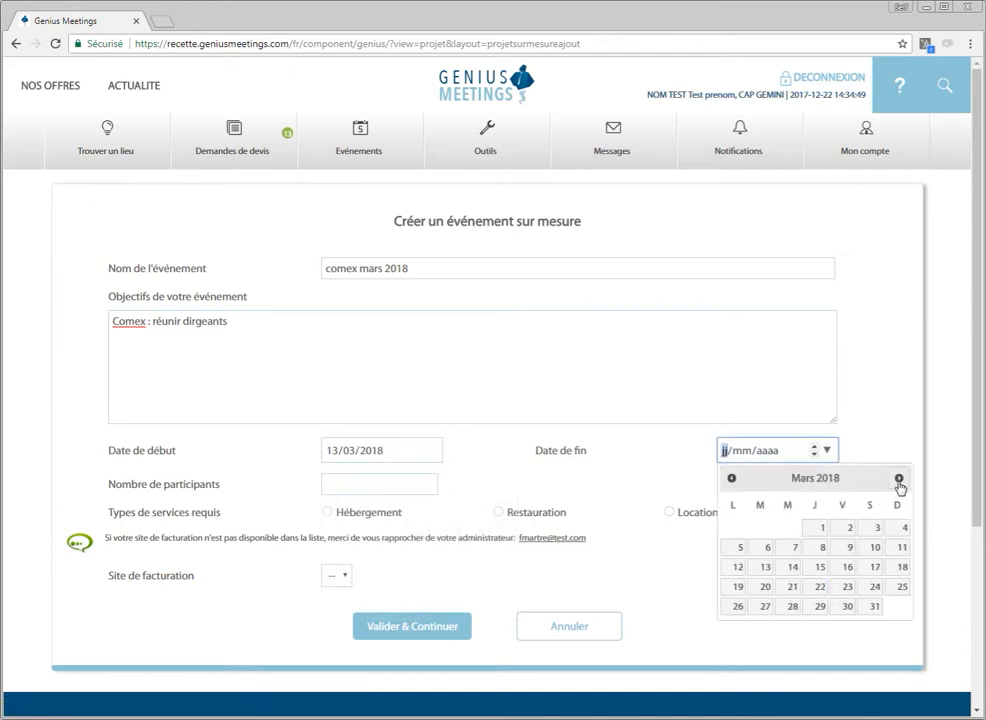
{"action": "left_click", "coordinate": [792, 567]}
Set the number of participants to 12 and require the Hébergement, Restauration and Location de salles services.
{"action": "left_click", "coordinate": [351, 483]}
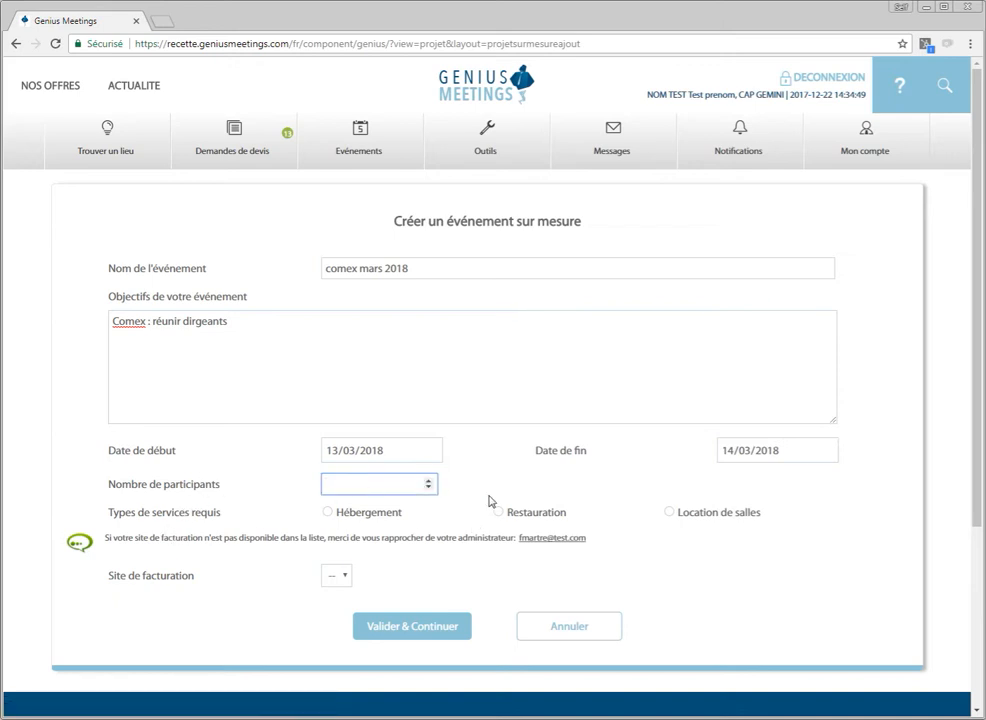
{"action": "left_click", "coordinate": [328, 512]}
{"action": "left_click", "coordinate": [501, 515]}
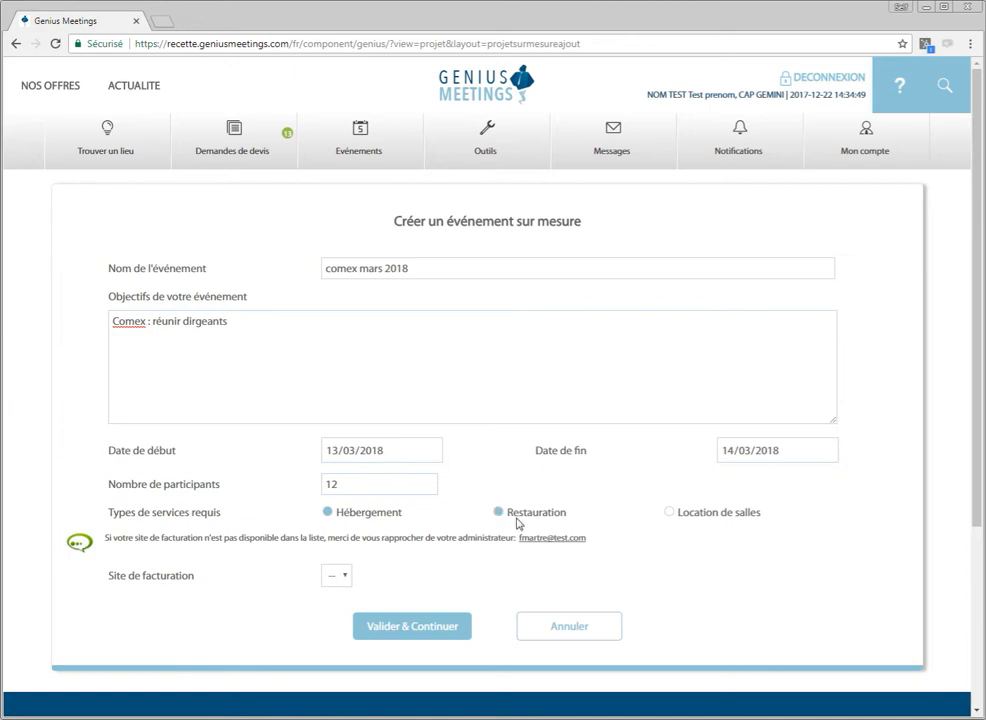
Check the billing site choices and the note about missing sites, and validate the custom event to continue.
{"action": "left_click", "coordinate": [338, 578]}
{"action": "left_click", "coordinate": [340, 578]}
{"action": "left_click_drag", "start_coordinate": [103, 537], "coordinate": [394, 547]}
{"action": "left_click", "coordinate": [434, 539]}
{"action": "left_click", "coordinate": [436, 630]}
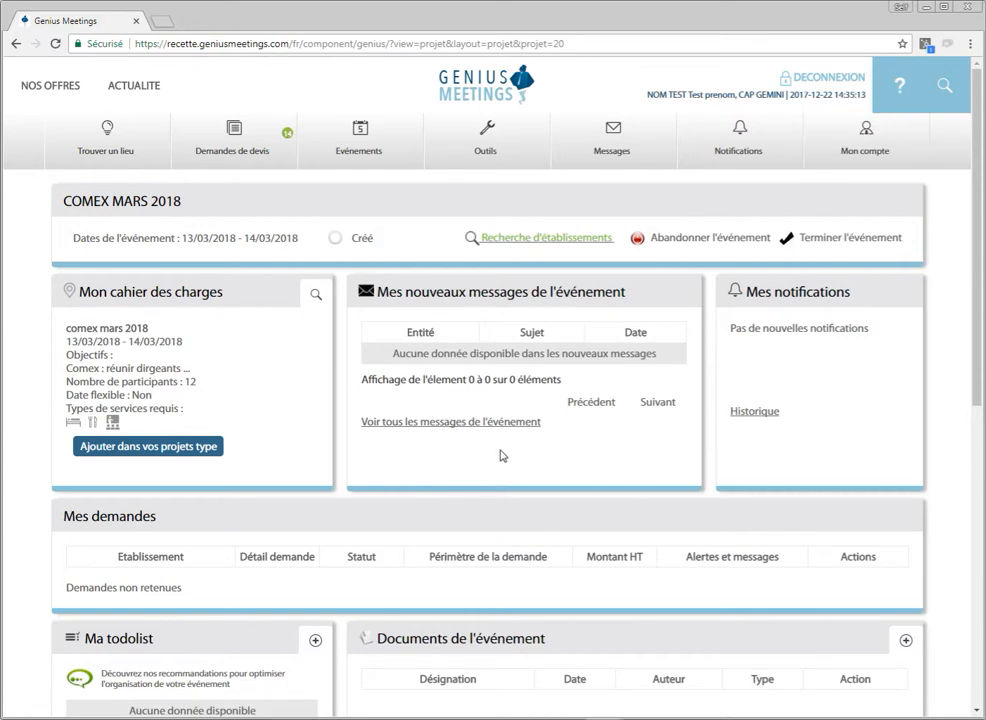
Look over the event's dashboard, open its cahier des charges and examine all sections down to the room configuration.
{"action": "scroll", "coordinate": [495, 452], "scroll_direction": "down", "scroll_amount": 5}
{"action": "scroll", "coordinate": [405, 380], "scroll_direction": "up", "scroll_amount": 4}
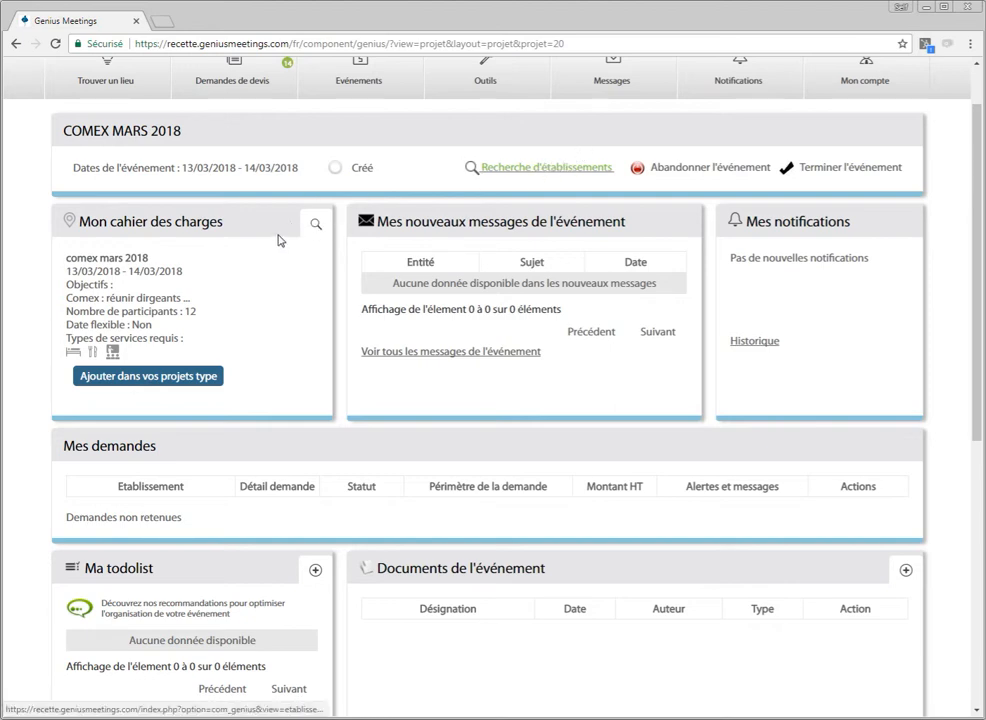
{"action": "left_click", "coordinate": [316, 226]}
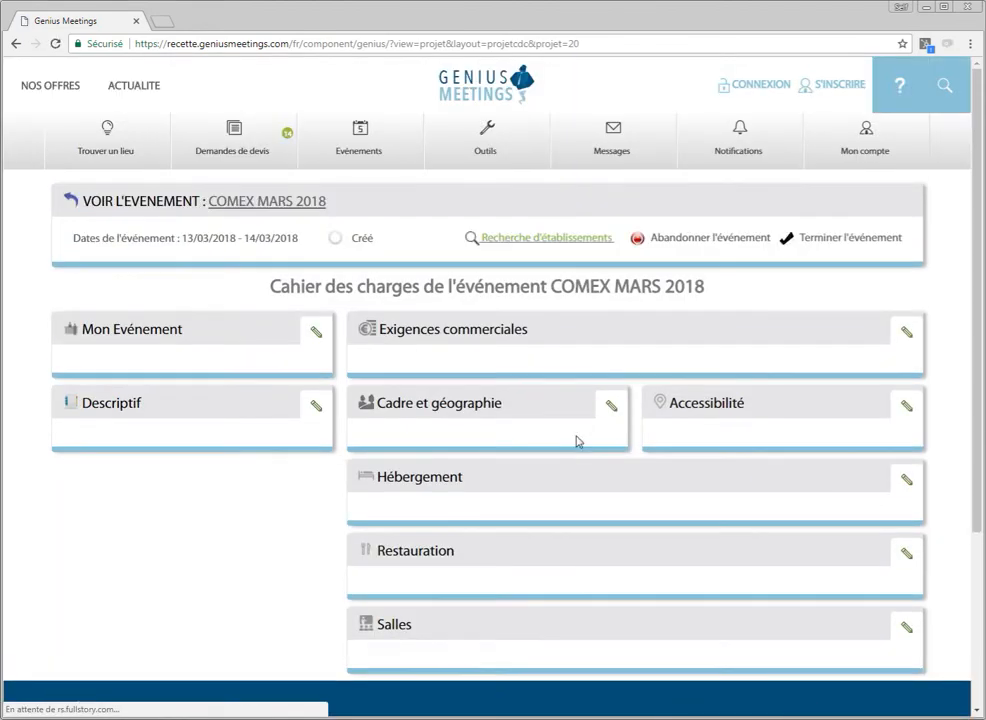
{"action": "scroll", "coordinate": [560, 437], "scroll_direction": "down", "scroll_amount": 3}
{"action": "scroll", "coordinate": [554, 435], "scroll_direction": "down", "scroll_amount": 8}
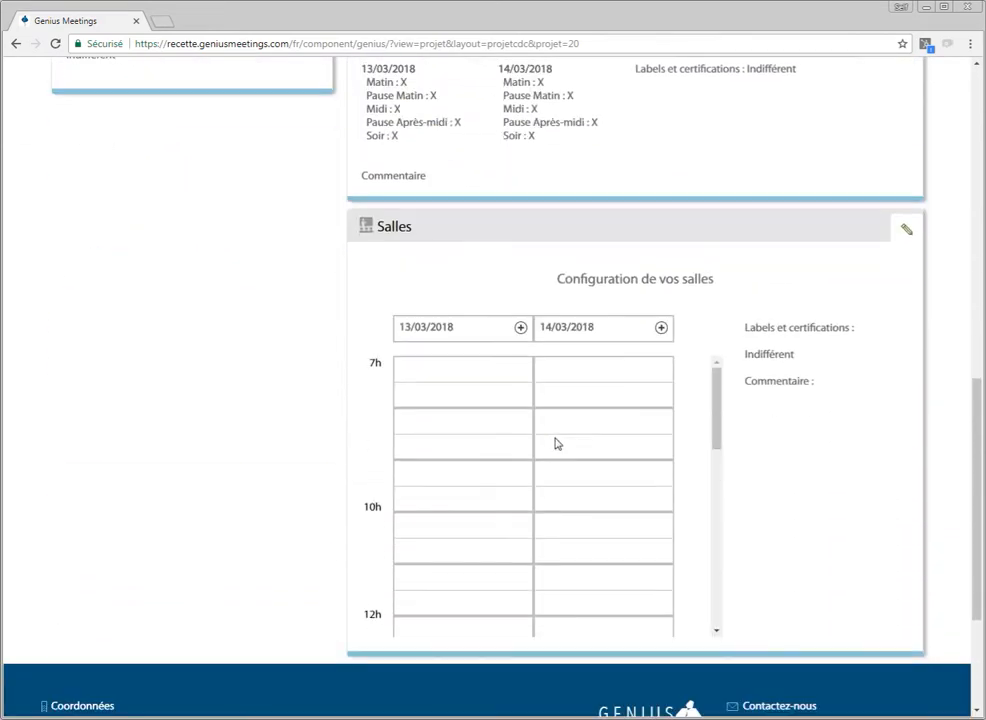
{"action": "scroll", "coordinate": [560, 455], "scroll_direction": "up", "scroll_amount": 5}
{"action": "scroll", "coordinate": [558, 459], "scroll_direction": "up", "scroll_amount": 4}
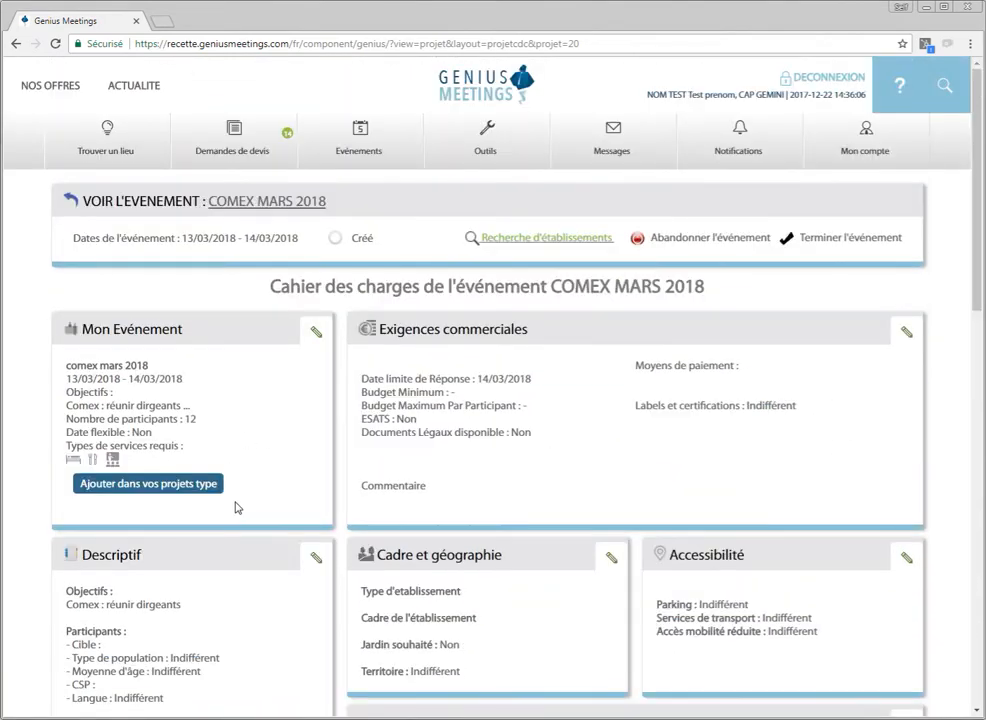
Open the establishment search for the COMEX MARS 2018 event and review the event summary beside the results.
{"action": "left_click", "coordinate": [520, 240]}
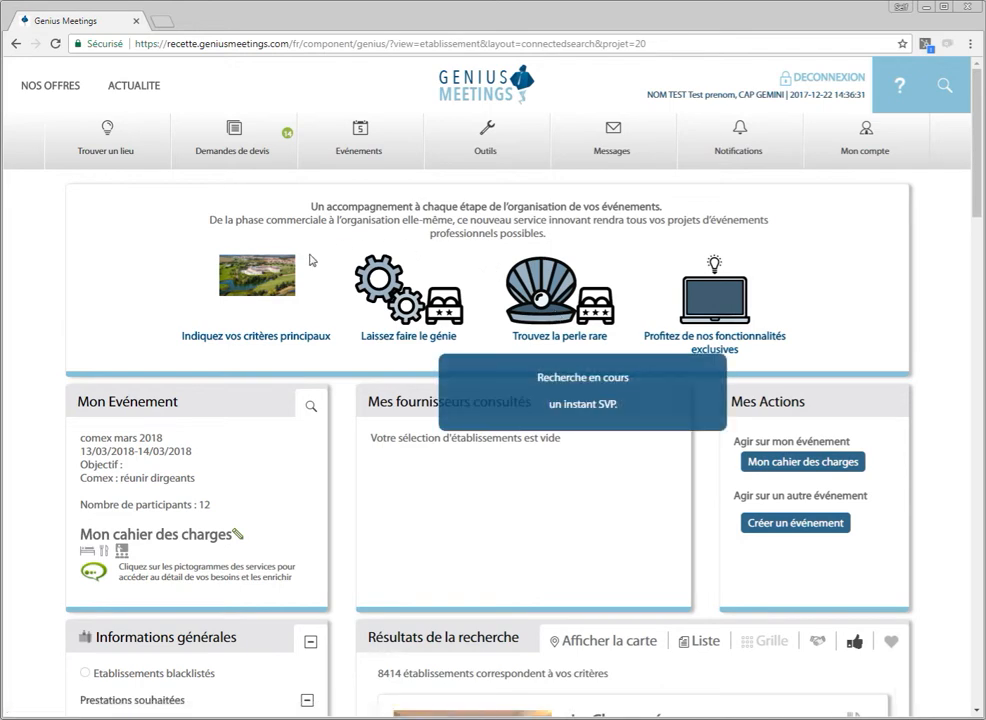
{"action": "scroll", "coordinate": [145, 293], "scroll_direction": "down", "scroll_amount": 3}
{"action": "scroll", "coordinate": [295, 338], "scroll_direction": "up", "scroll_amount": 2}
{"action": "scroll", "coordinate": [230, 352], "scroll_direction": "down", "scroll_amount": 2}
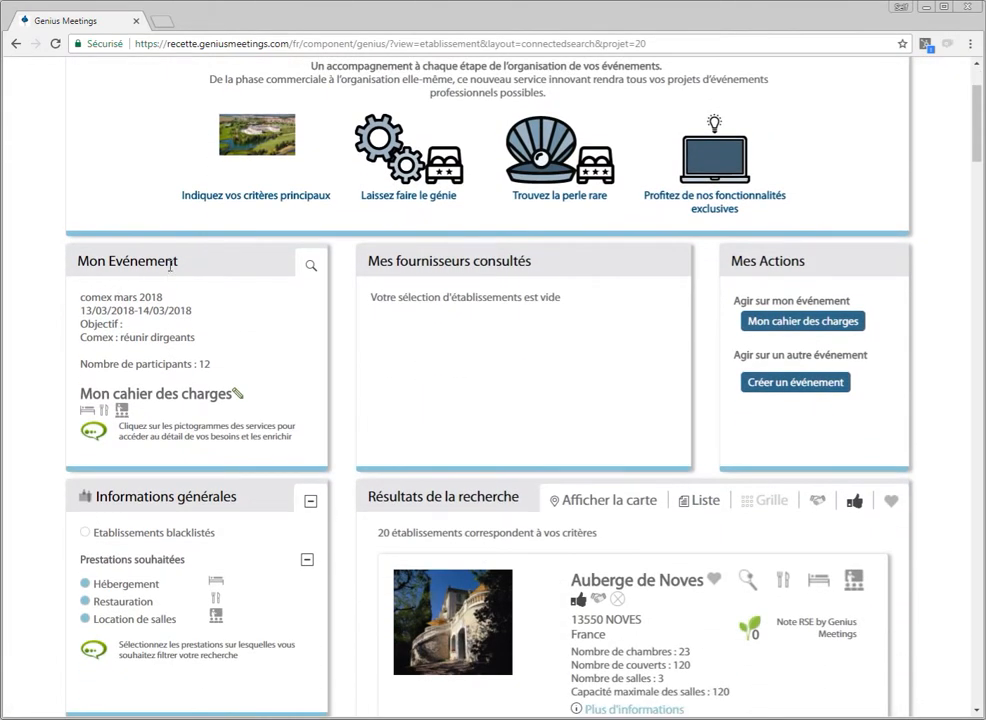
View the cahier des charges from the event summary and return to the establishment search.
{"action": "left_click", "coordinate": [238, 395]}
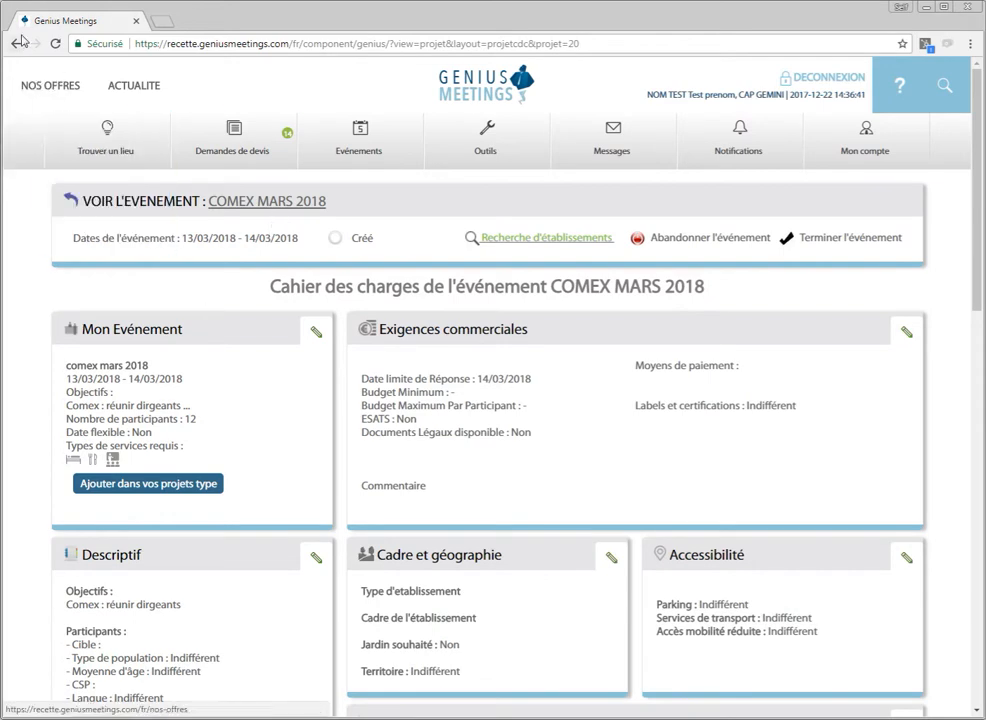
{"action": "left_click", "coordinate": [555, 240]}
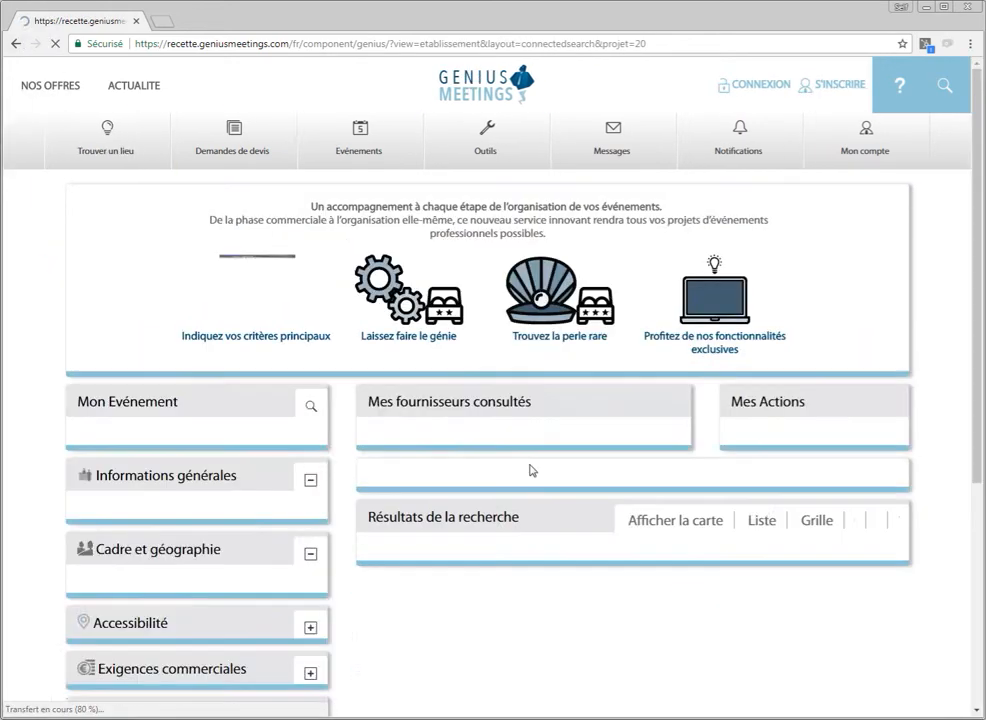
{"action": "scroll", "coordinate": [224, 469], "scroll_direction": "down", "scroll_amount": 2}
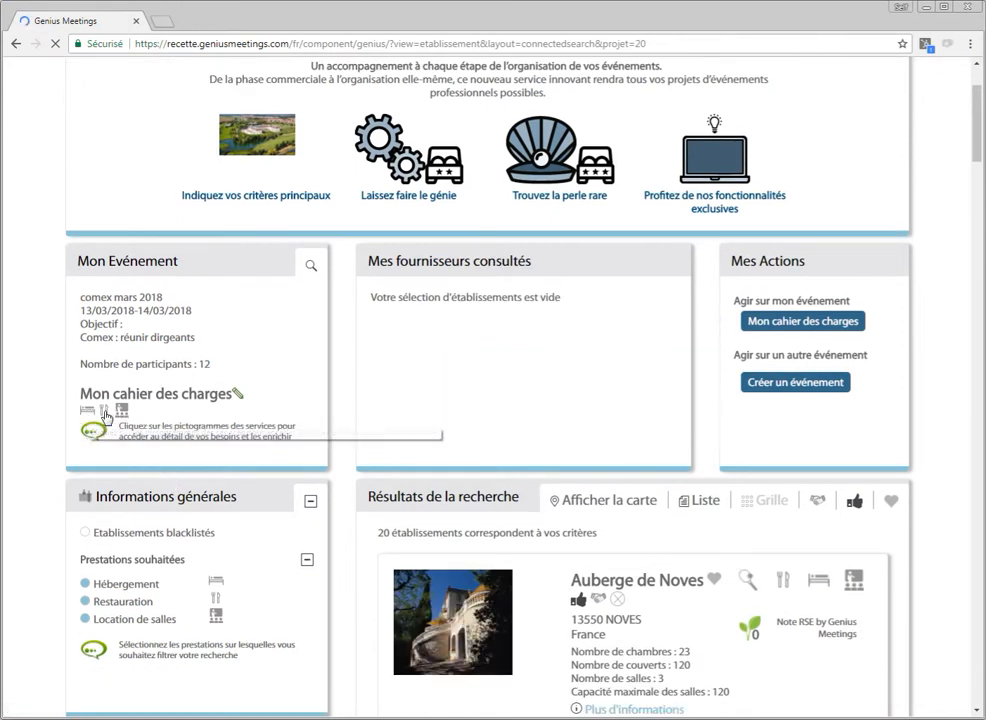
Set the Hébergement requirement for 13/03/2018 to 12 nuitées and validate it.
{"action": "left_click", "coordinate": [89, 410]}
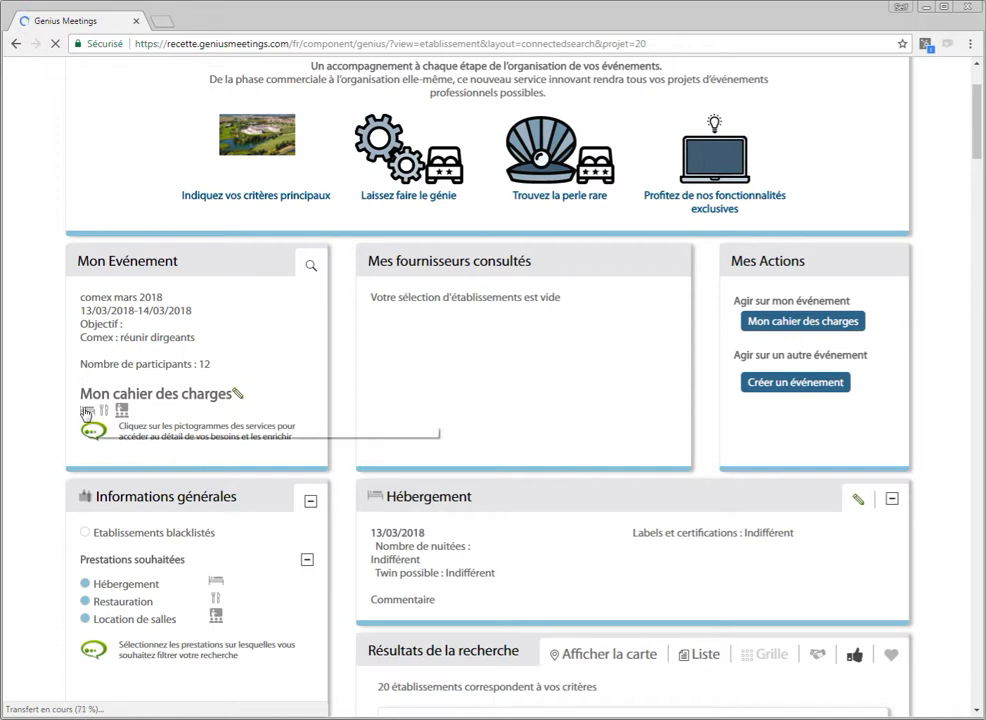
{"action": "left_click", "coordinate": [857, 502]}
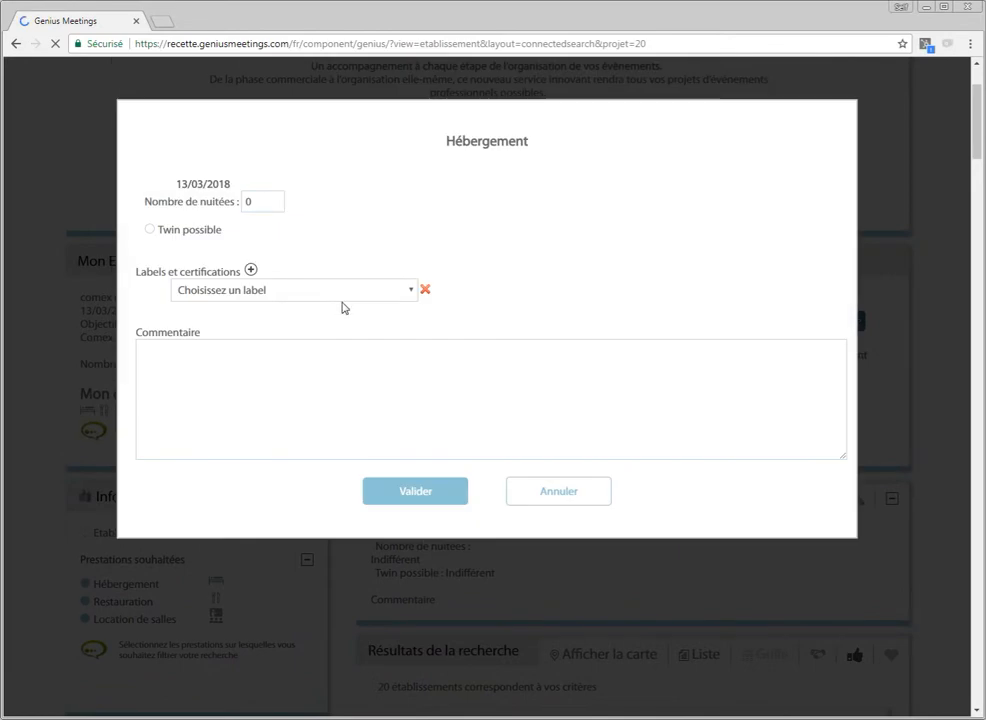
{"action": "double_click", "coordinate": [249, 202]}
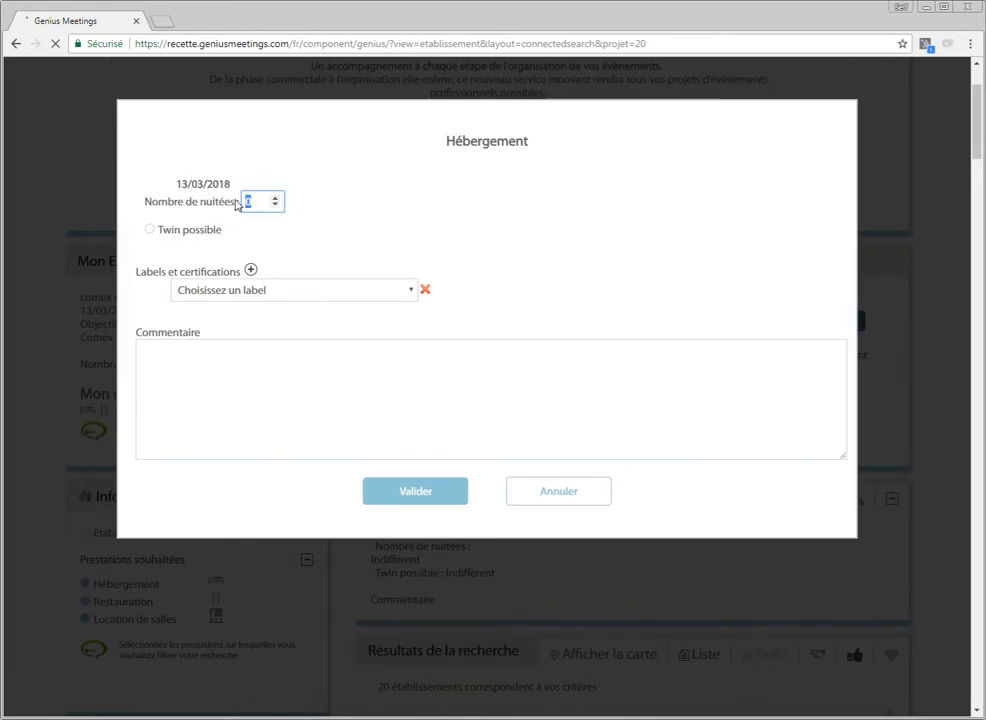
{"action": "type", "text": "12"}
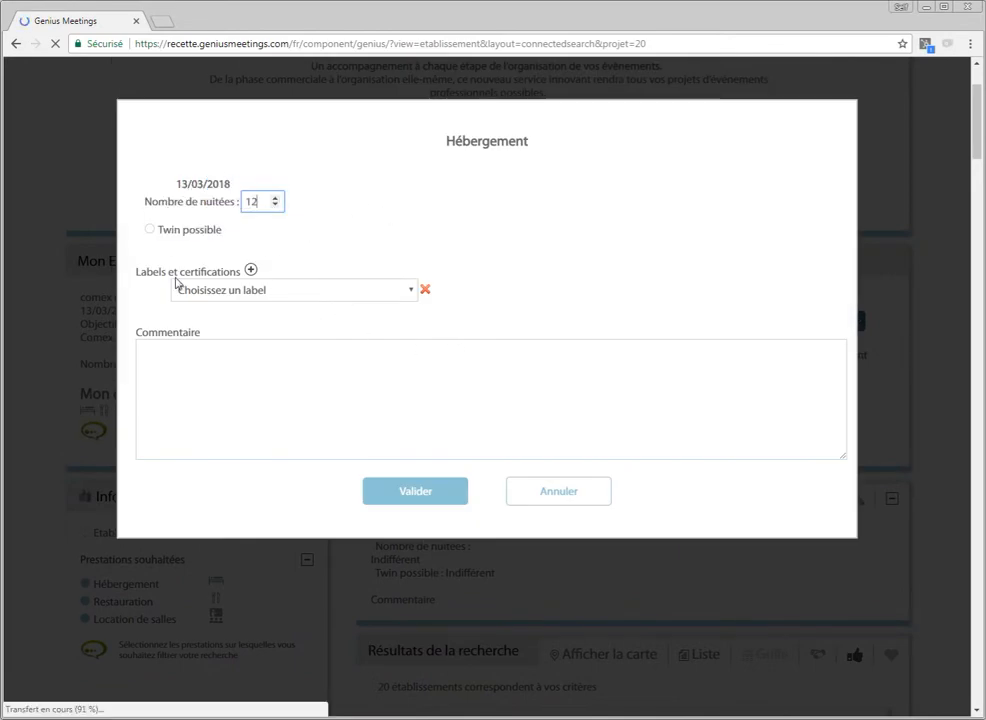
{"action": "left_click", "coordinate": [264, 391]}
{"action": "left_click", "coordinate": [486, 496]}
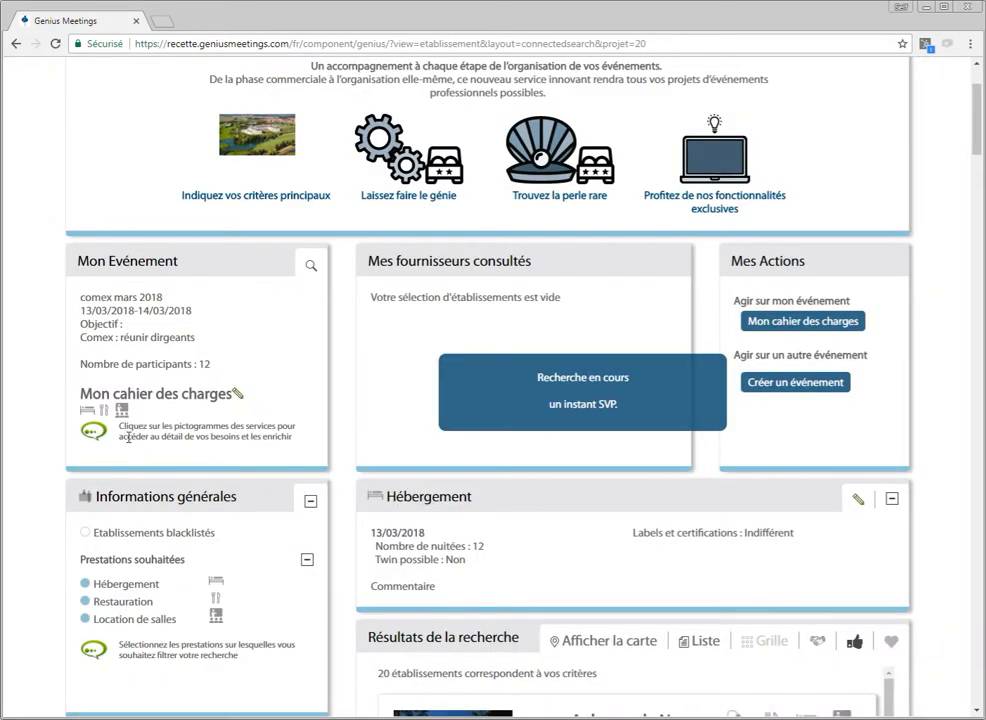
Edit the Restauration requirements, setting Pause Matin, Midi, Pause Après-midi and Soir to 12 people for 13/03/2018.
{"action": "left_click", "coordinate": [104, 411]}
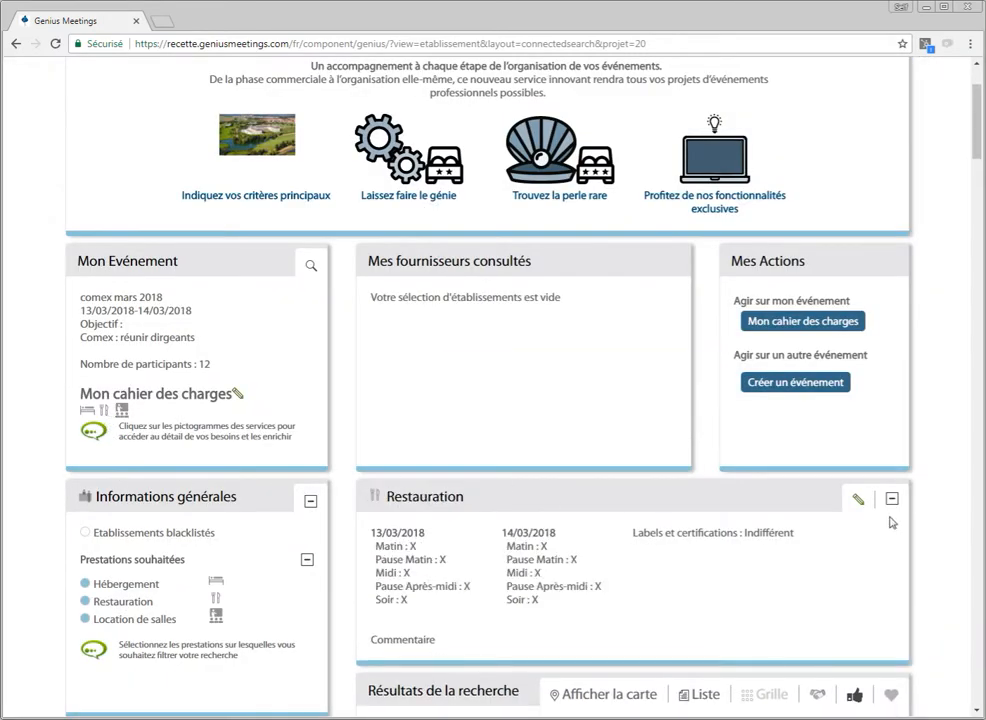
{"action": "left_click", "coordinate": [858, 499]}
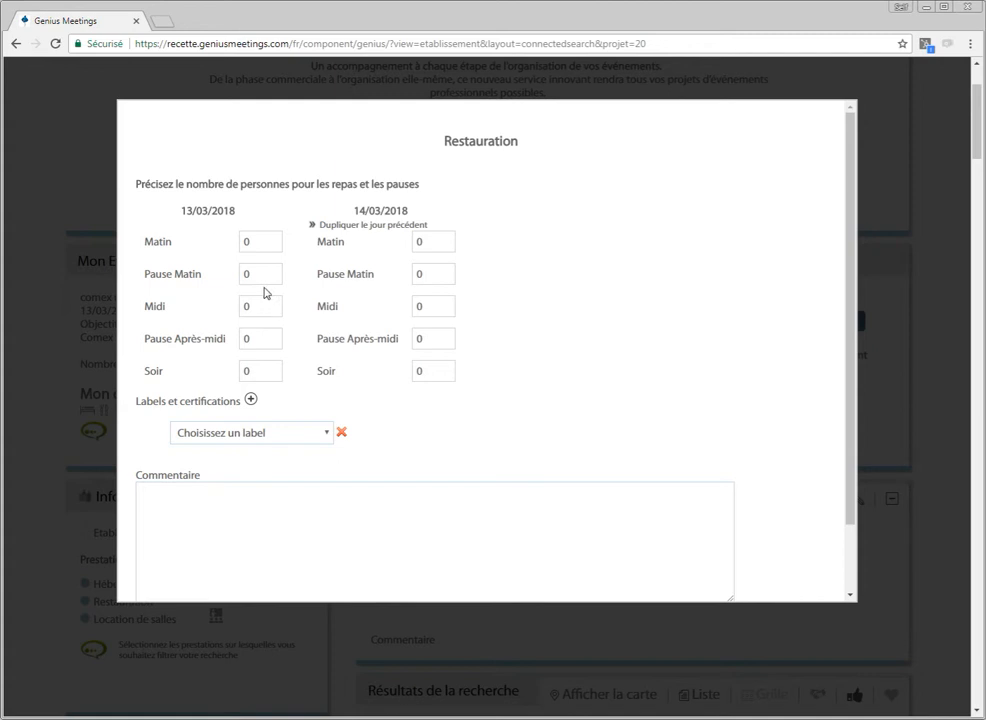
{"action": "double_click", "coordinate": [258, 276]}
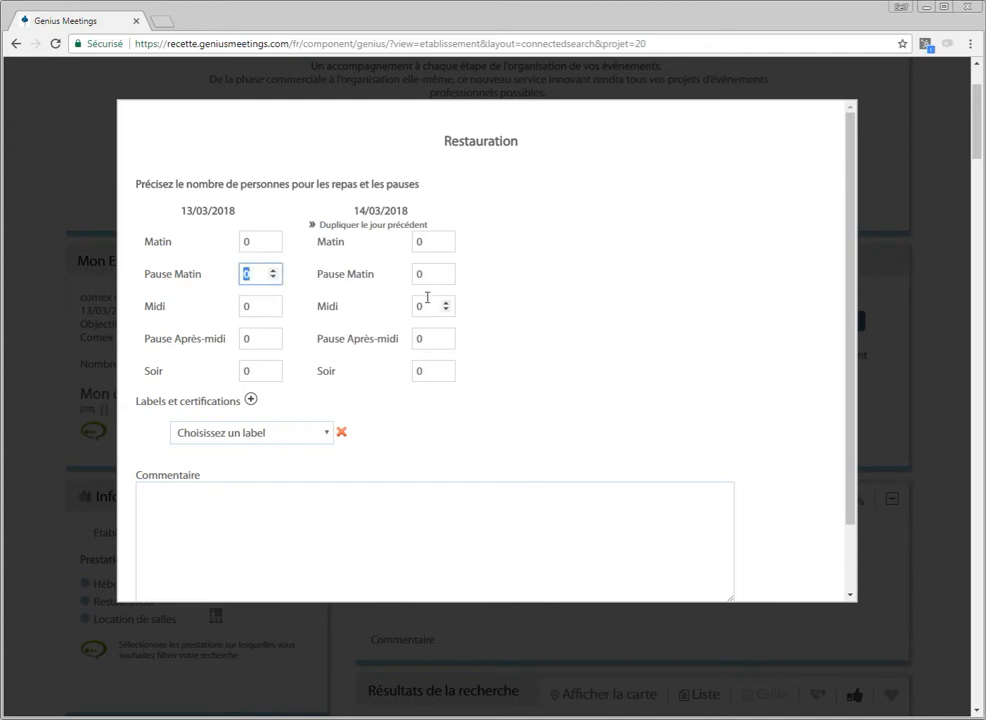
{"action": "double_click", "coordinate": [248, 307]}
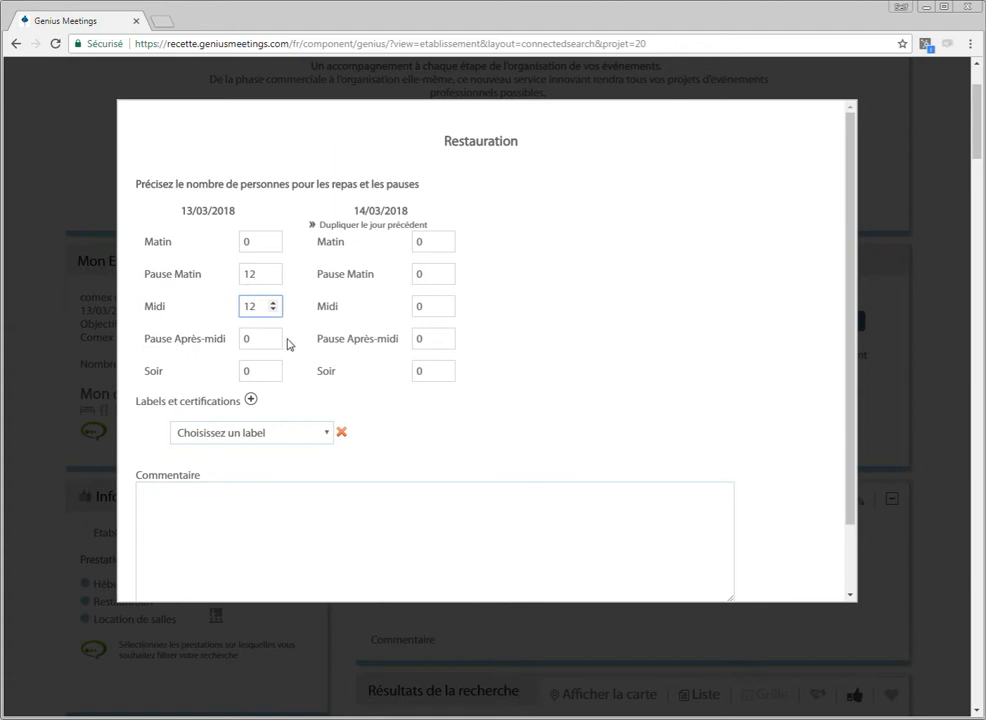
{"action": "double_click", "coordinate": [254, 340]}
{"action": "type", "text": "12"}
{"action": "key", "text": "Tab"}
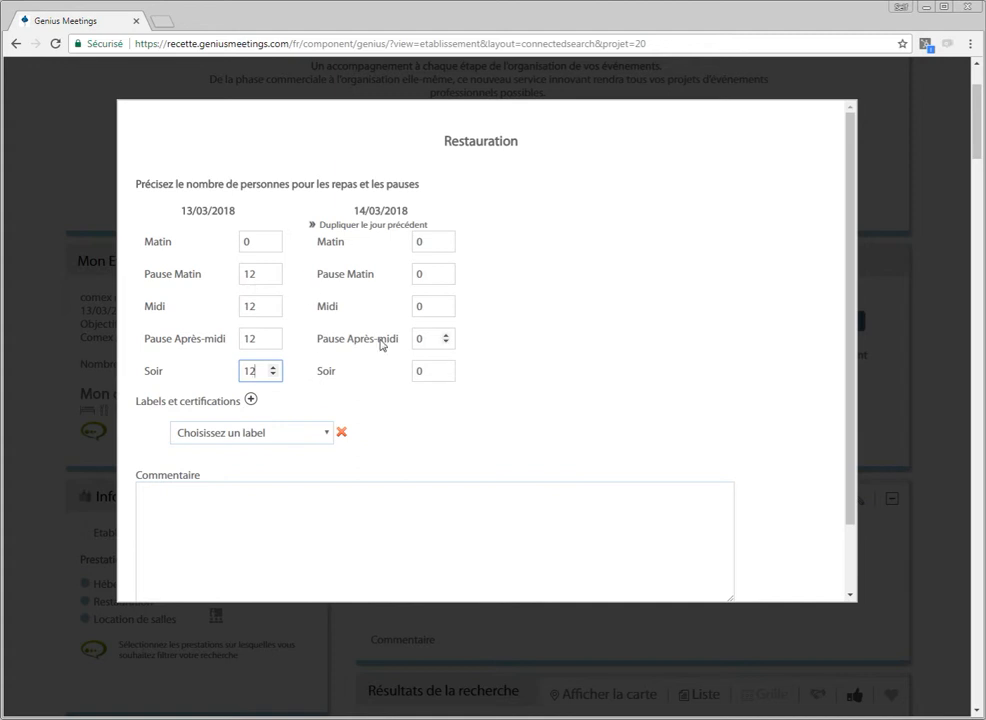
Duplicate the previous day's catering to 14/03/2018, and set that day's Matin to 12 and Soir to 0.
{"action": "left_click", "coordinate": [371, 229]}
{"action": "double_click", "coordinate": [439, 244]}
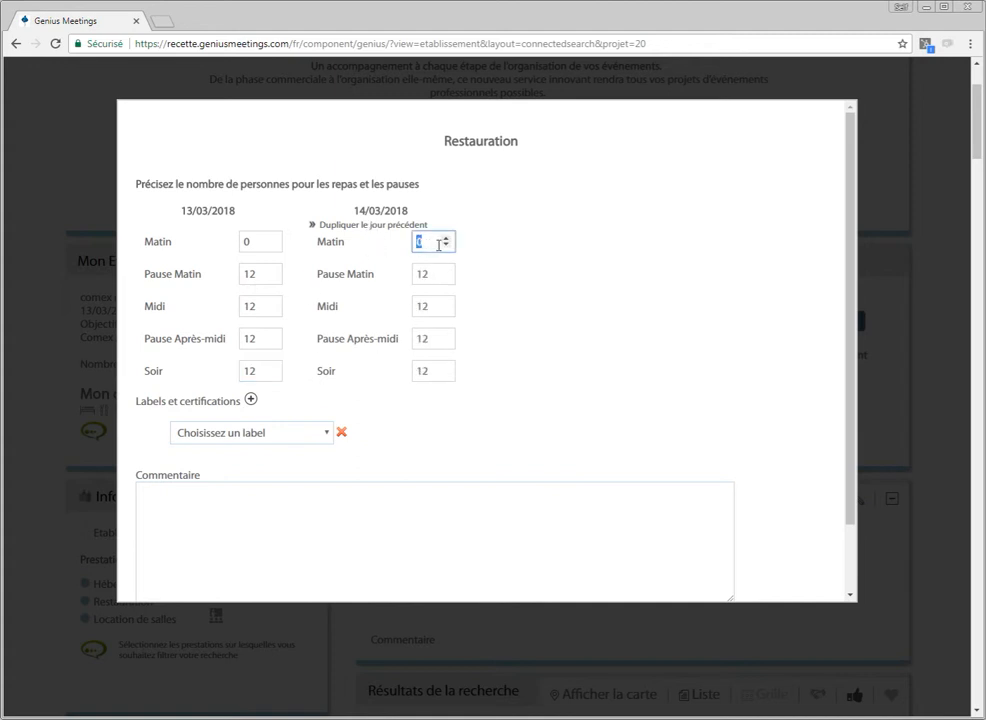
{"action": "double_click", "coordinate": [436, 371]}
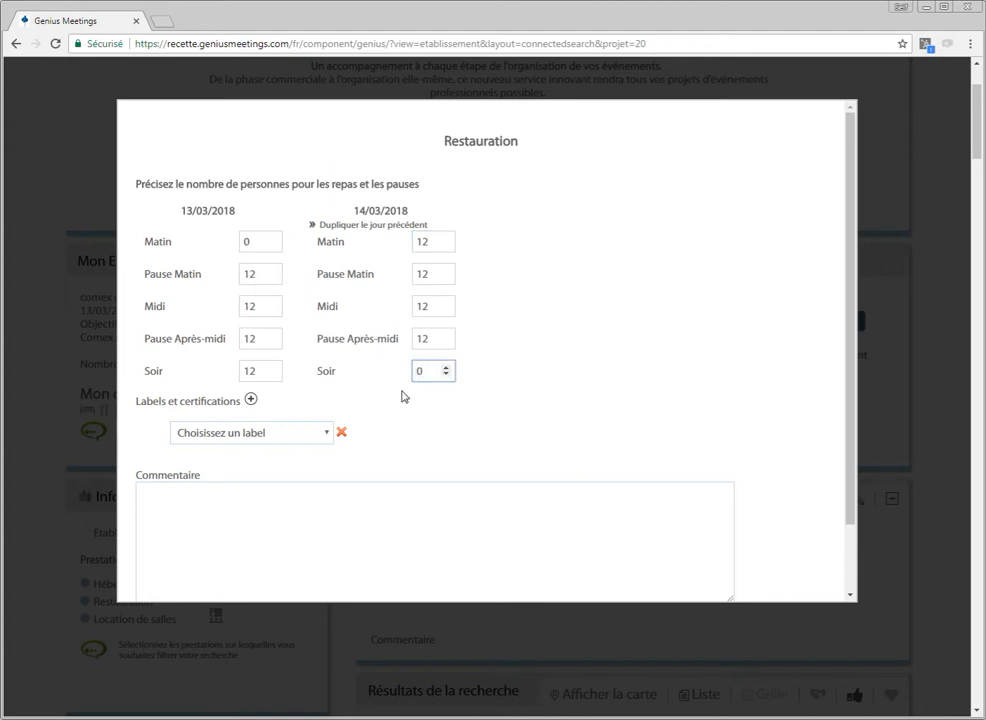
{"action": "left_click", "coordinate": [507, 366]}
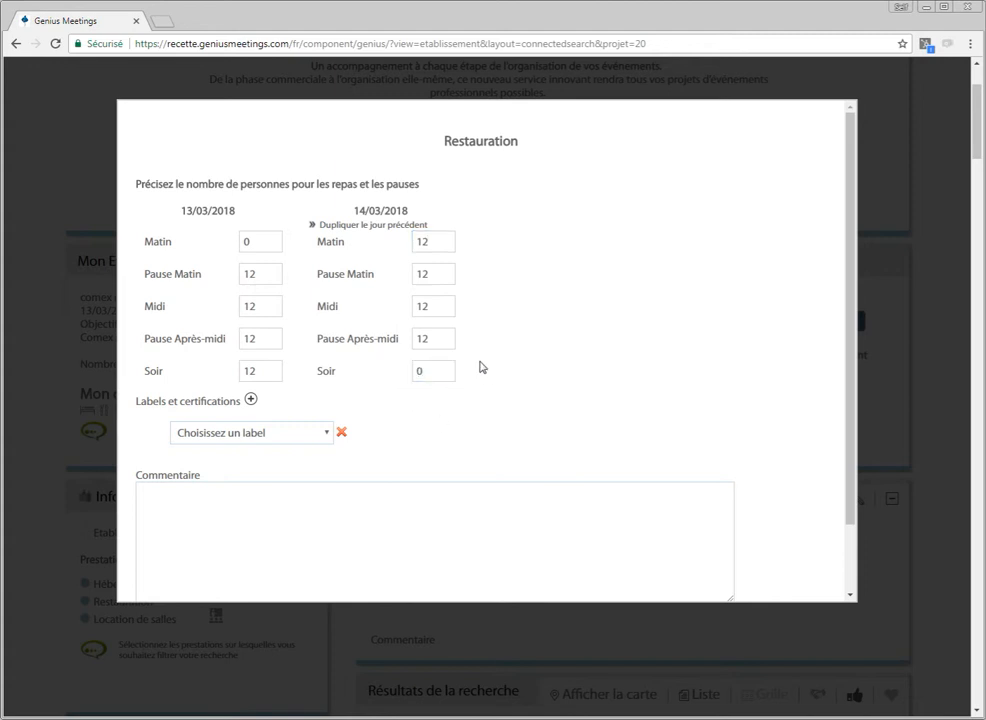
Add a catering comment about the "diner de gala le 13" and validate the Restauration requirements.
{"action": "left_click", "coordinate": [248, 489]}
{"action": "scroll", "coordinate": [180, 418], "scroll_direction": "down", "scroll_amount": 1}
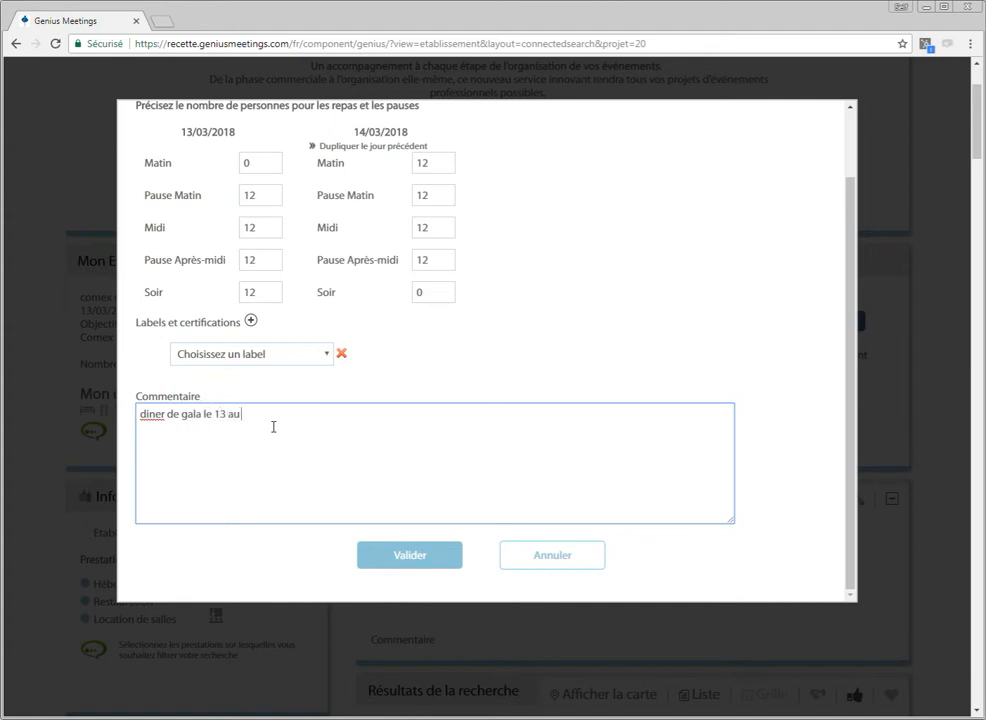
{"action": "left_click", "coordinate": [423, 564]}
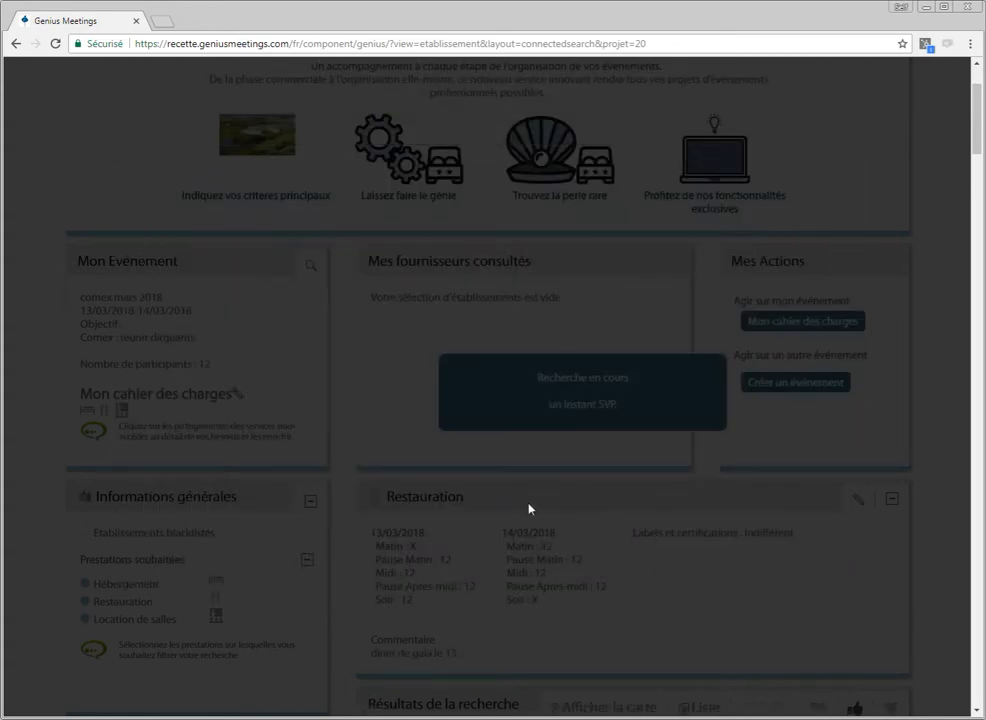
{"action": "scroll", "coordinate": [533, 492], "scroll_direction": "down", "scroll_amount": 2}
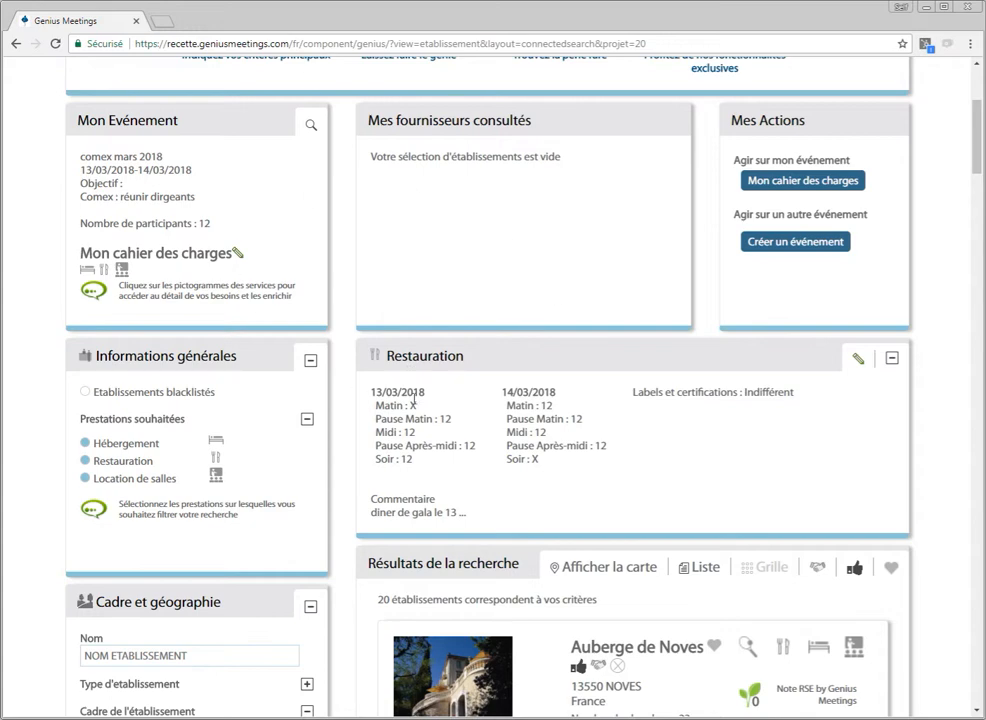
Open the Salles requirements and add a room on 13/03/2018 with the designation "1er jour".
{"action": "scroll", "coordinate": [420, 425], "scroll_direction": "up", "scroll_amount": 1}
{"action": "scroll", "coordinate": [464, 418], "scroll_direction": "down", "scroll_amount": 1}
{"action": "left_click_drag", "start_coordinate": [386, 596], "coordinate": [449, 598]}
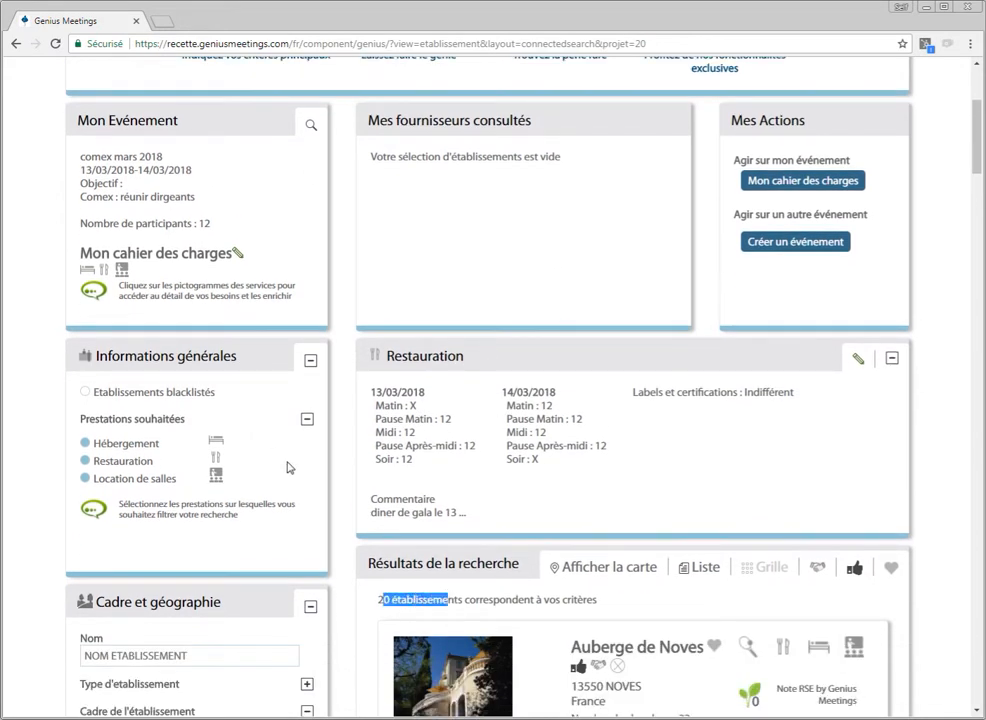
{"action": "left_click", "coordinate": [121, 271]}
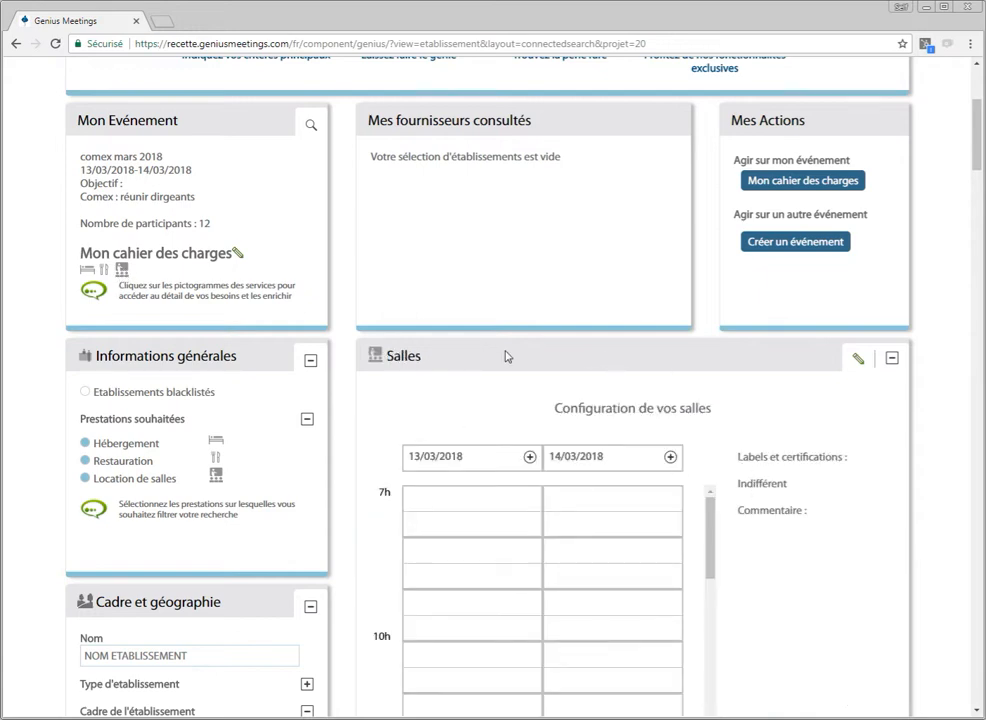
{"action": "scroll", "coordinate": [501, 351], "scroll_direction": "down", "scroll_amount": 2}
{"action": "left_click", "coordinate": [541, 425]}
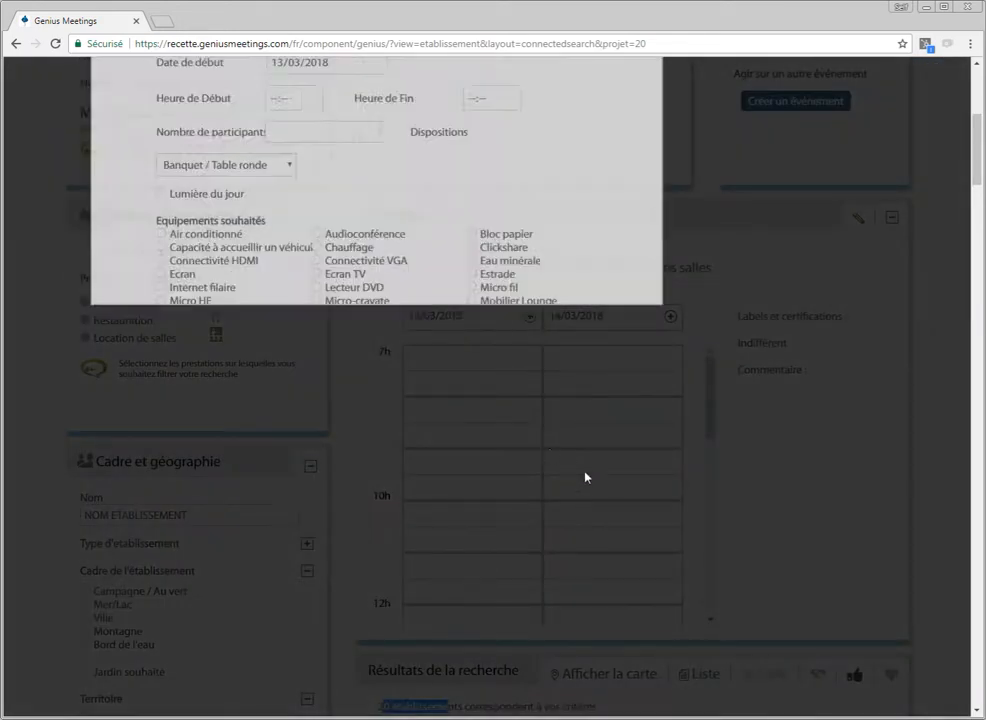
{"action": "left_click", "coordinate": [390, 216]}
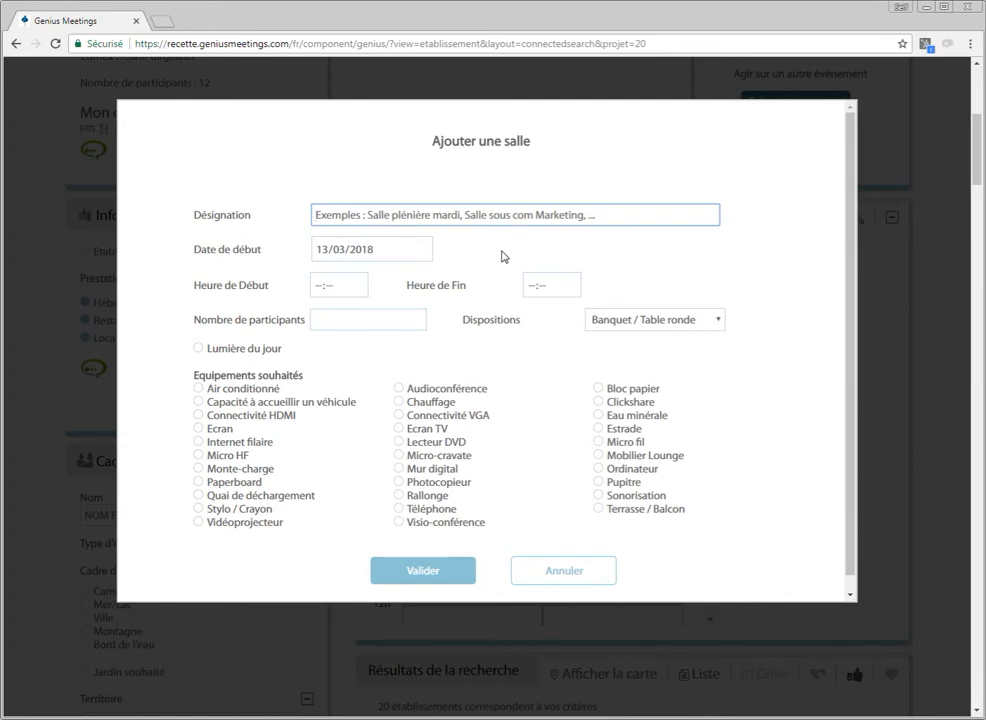
{"action": "type", "text": "1er jour"}
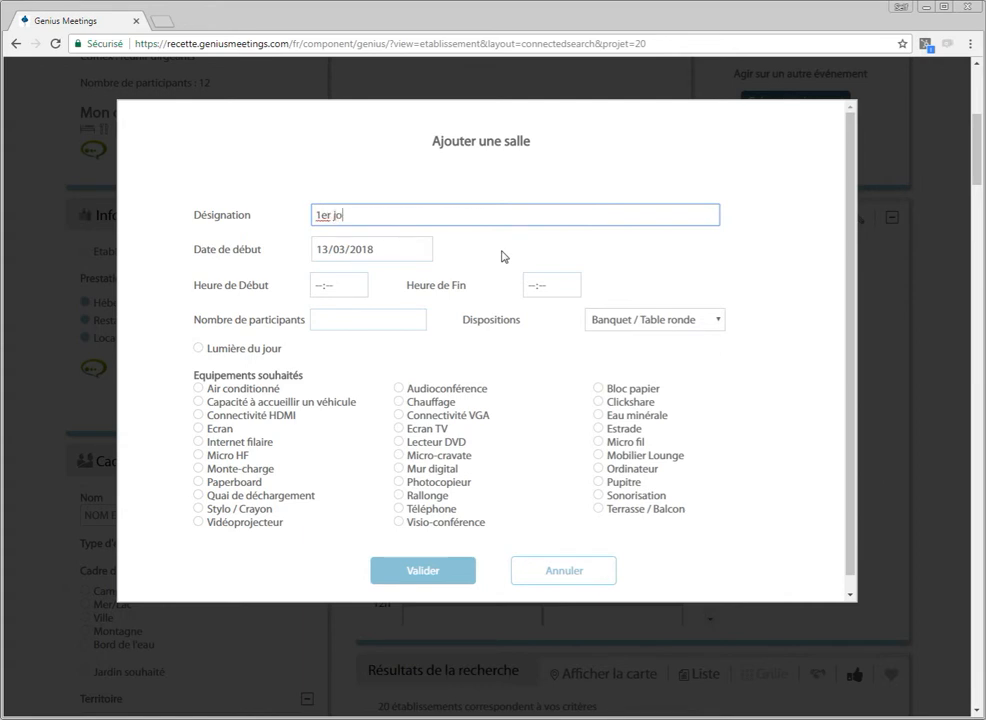
Set the room's start time to 09:00 and its end time to 18:00.
{"action": "left_click", "coordinate": [318, 285]}
{"action": "type", "text": "09:"}
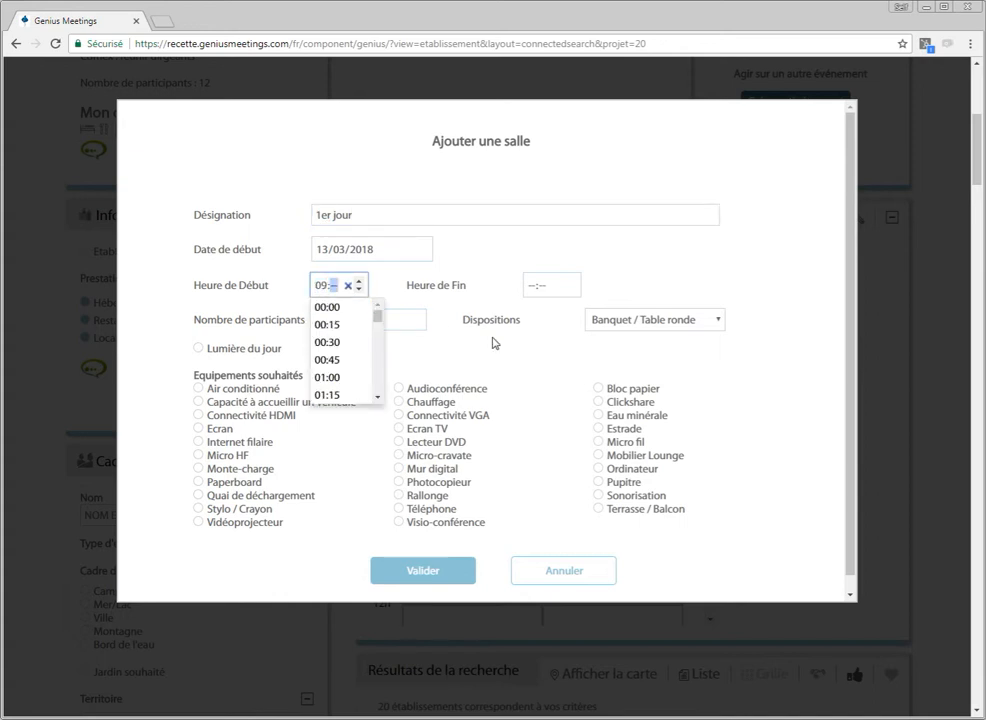
{"action": "type", "text": "00"}
{"action": "key", "text": "Tab"}
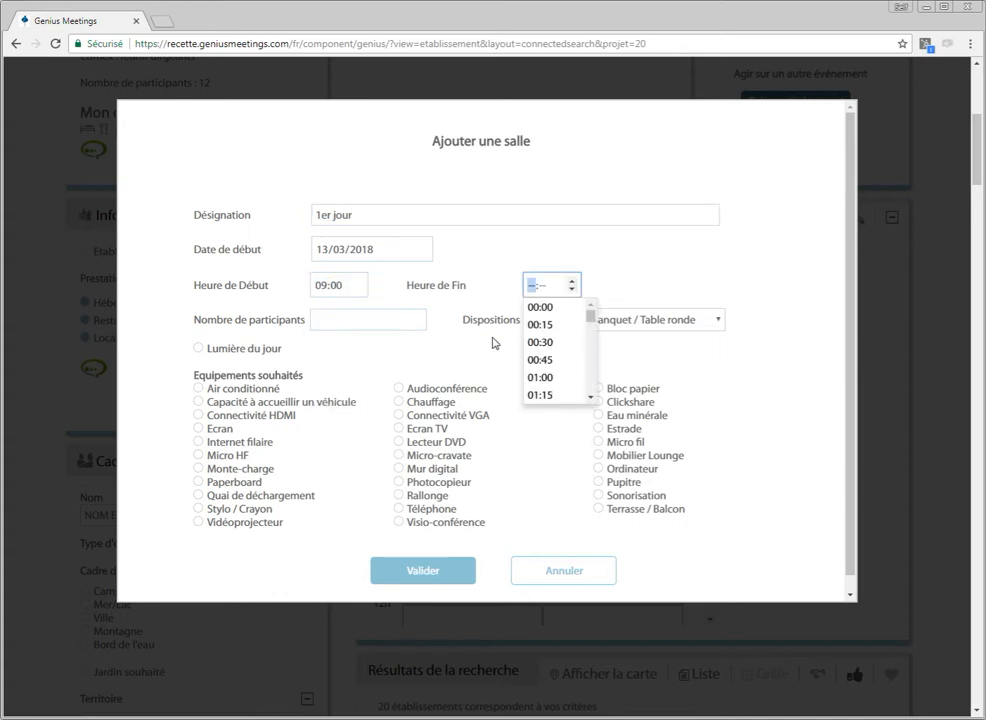
{"action": "type", "text": "1800"}
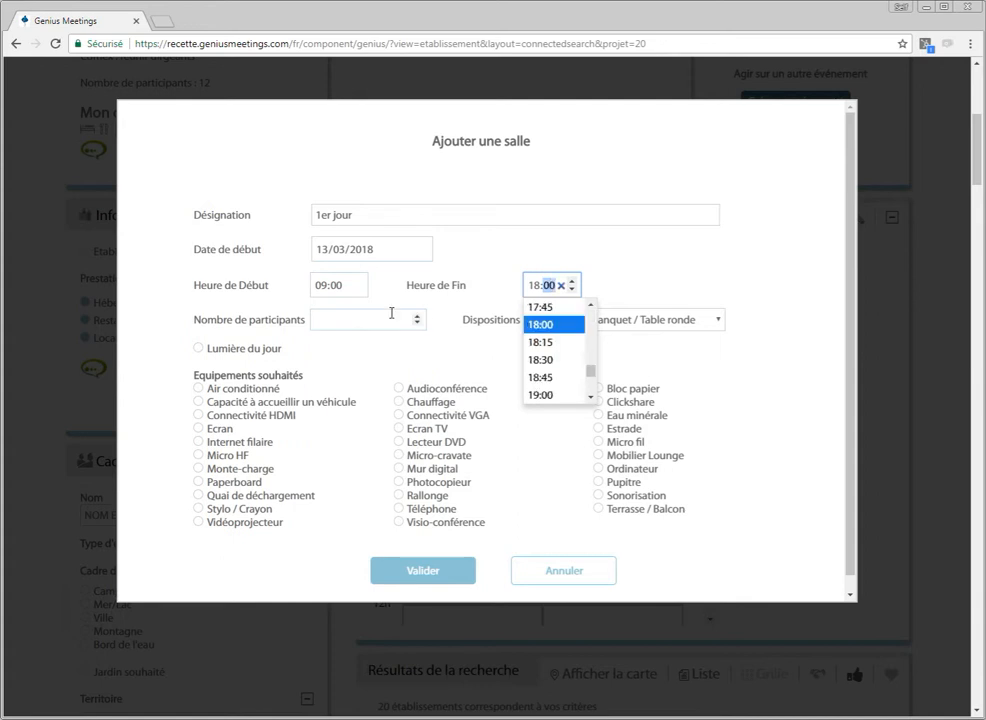
Set the room to 12 participants with the U disposition and validate it.
{"action": "left_click", "coordinate": [381, 325]}
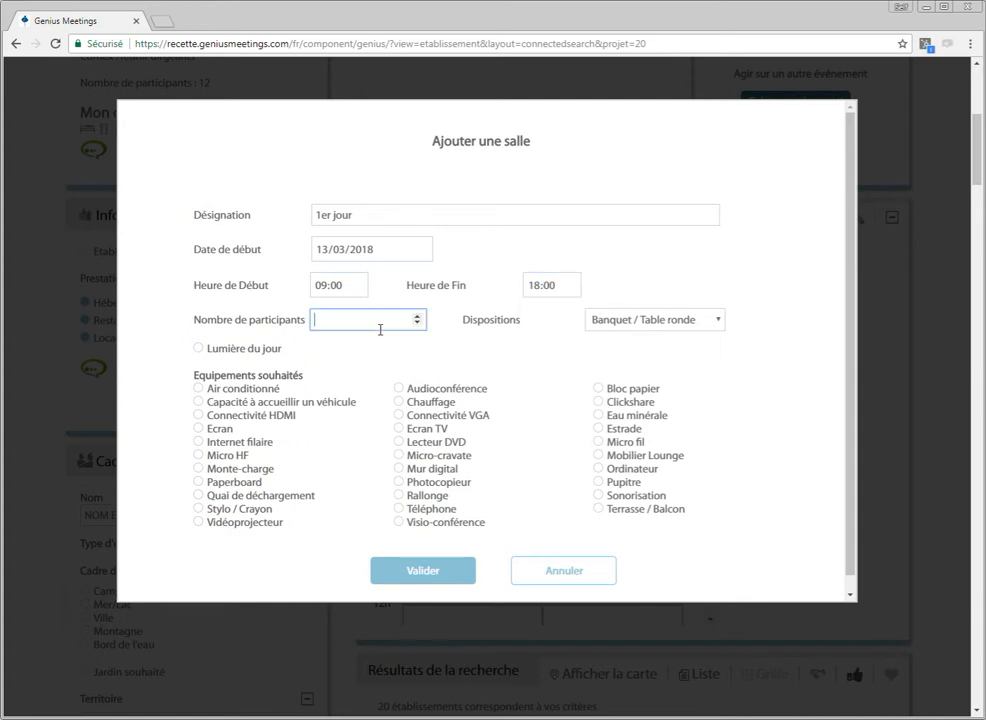
{"action": "left_click", "coordinate": [632, 322]}
{"action": "left_click", "coordinate": [632, 350]}
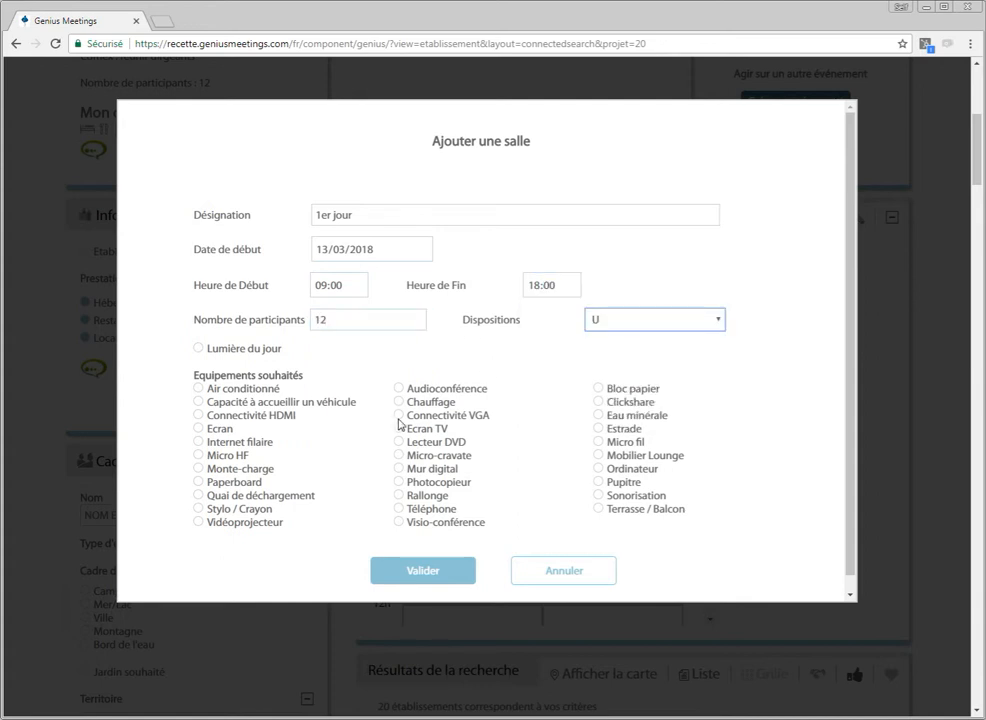
{"action": "left_click", "coordinate": [430, 575]}
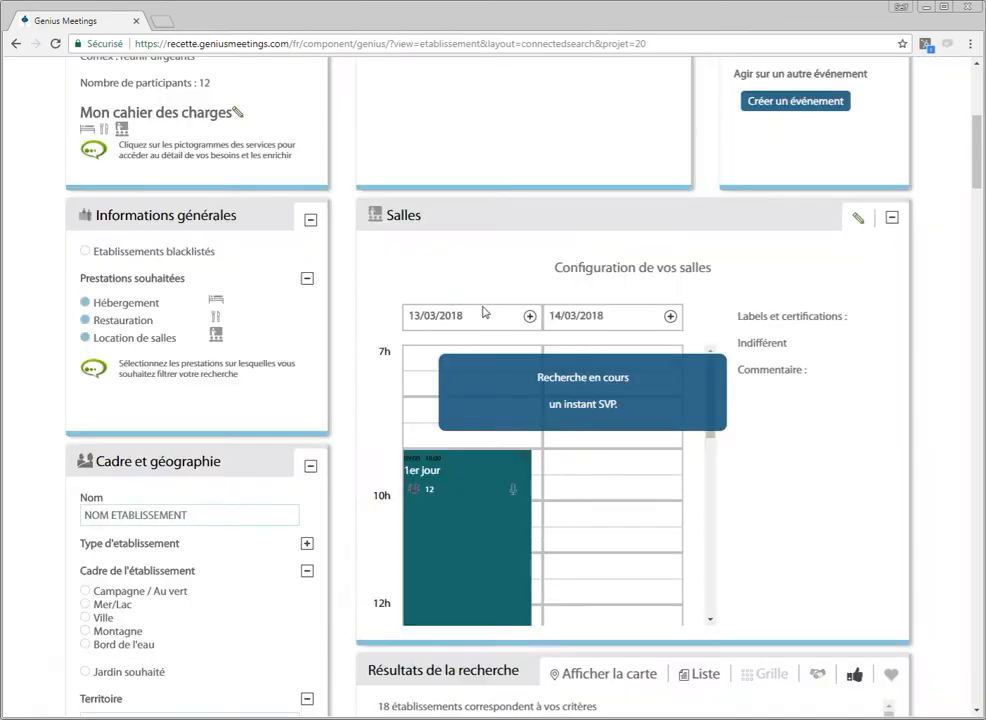
View the room form for 14/03/2018 without saving it, and examine the "1er jour" slot in the room schedule.
{"action": "left_click", "coordinate": [670, 317]}
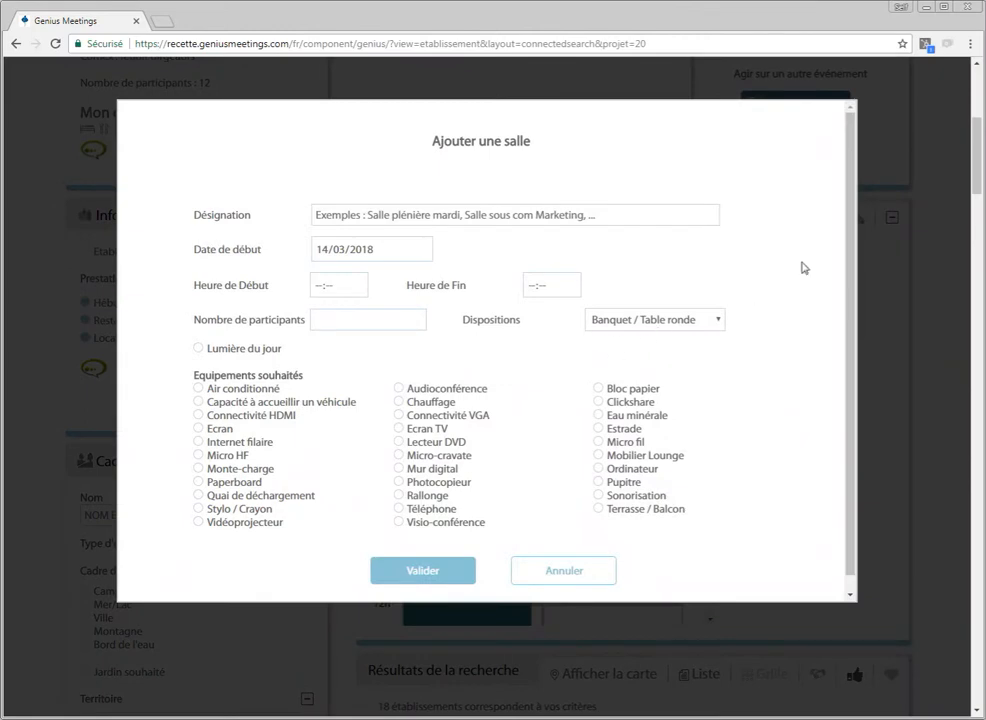
{"action": "left_click", "coordinate": [940, 404]}
{"action": "scroll", "coordinate": [400, 365], "scroll_direction": "down", "scroll_amount": 2}
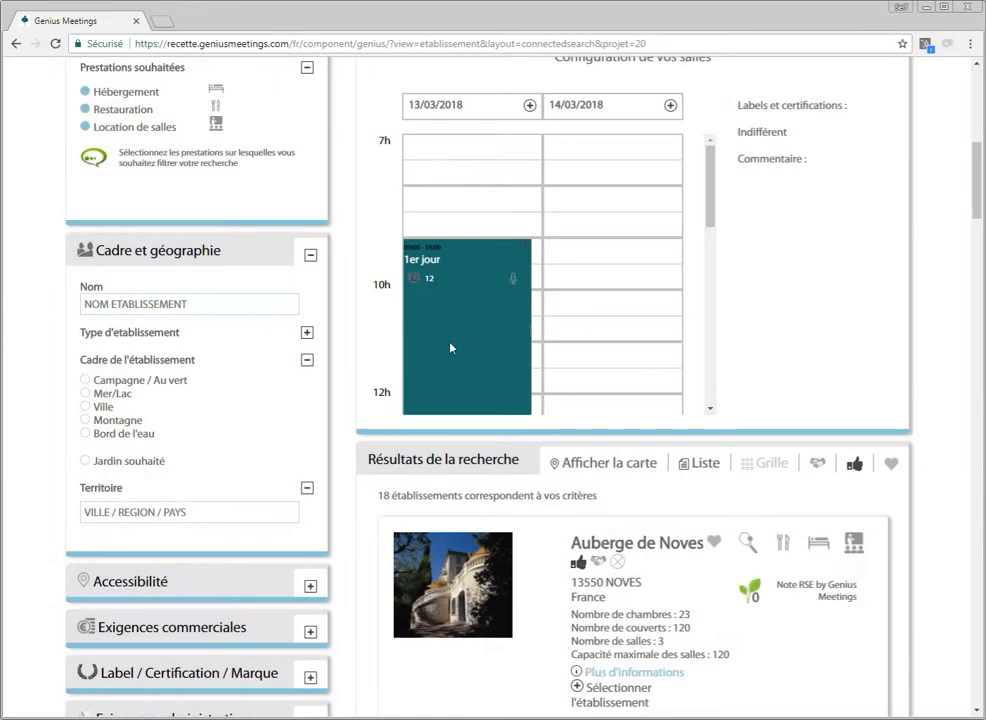
{"action": "scroll", "coordinate": [695, 295], "scroll_direction": "down", "scroll_amount": 3}
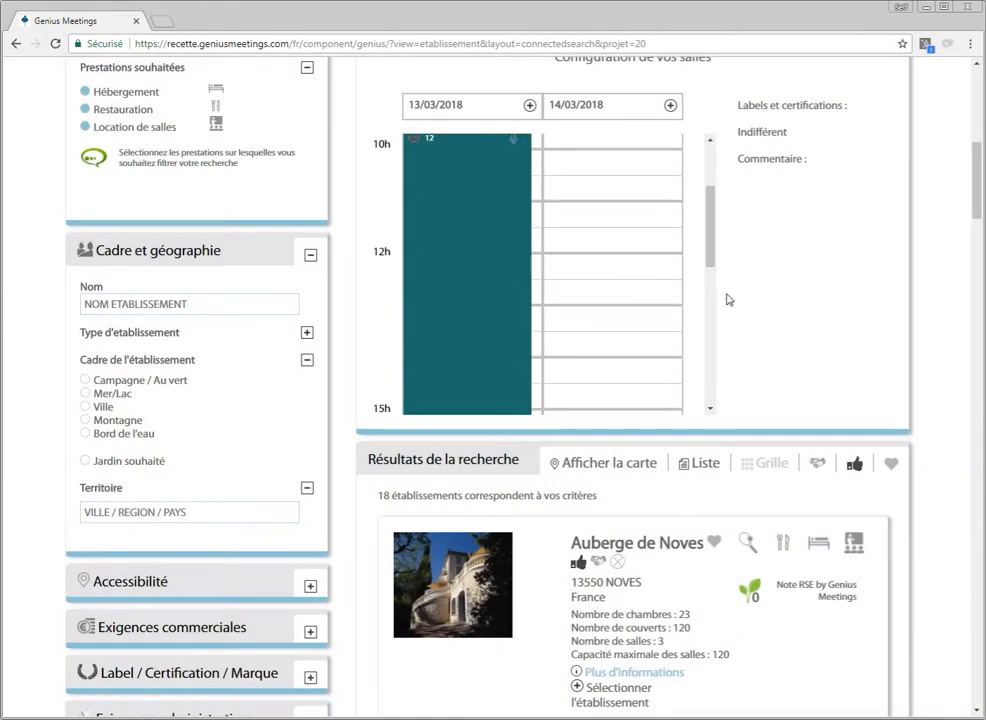
{"action": "scroll", "coordinate": [785, 299], "scroll_direction": "up", "scroll_amount": 6}
Browse the establishments listed in the search results.
{"action": "scroll", "coordinate": [783, 385], "scroll_direction": "down", "scroll_amount": 14}
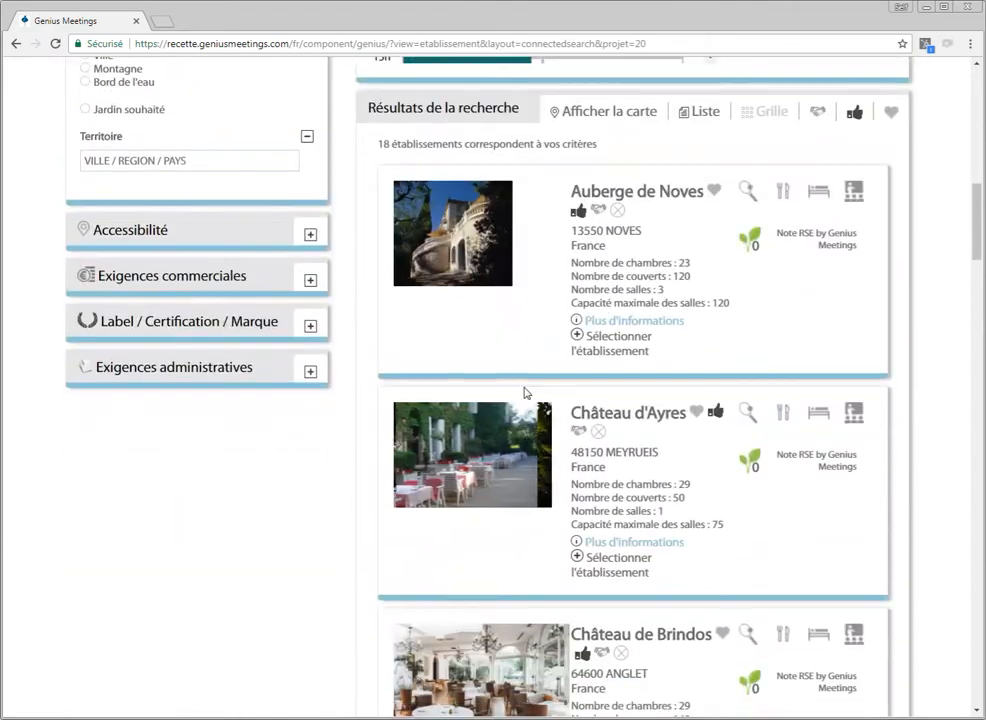
{"action": "scroll", "coordinate": [519, 412], "scroll_direction": "down", "scroll_amount": 8}
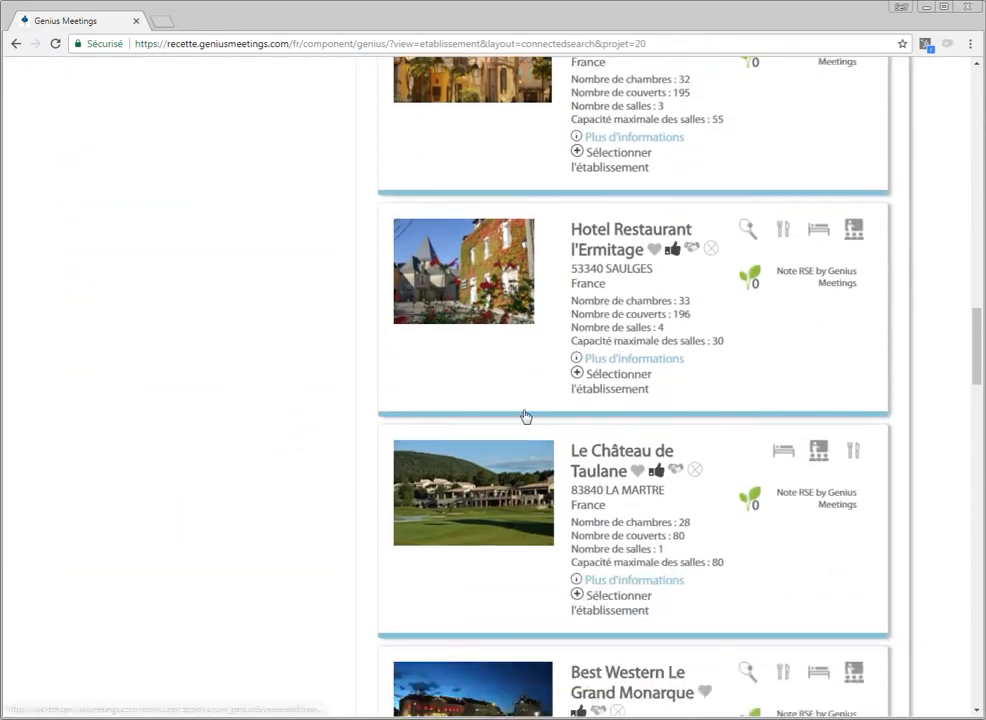
{"action": "scroll", "coordinate": [519, 412], "scroll_direction": "up", "scroll_amount": 12}
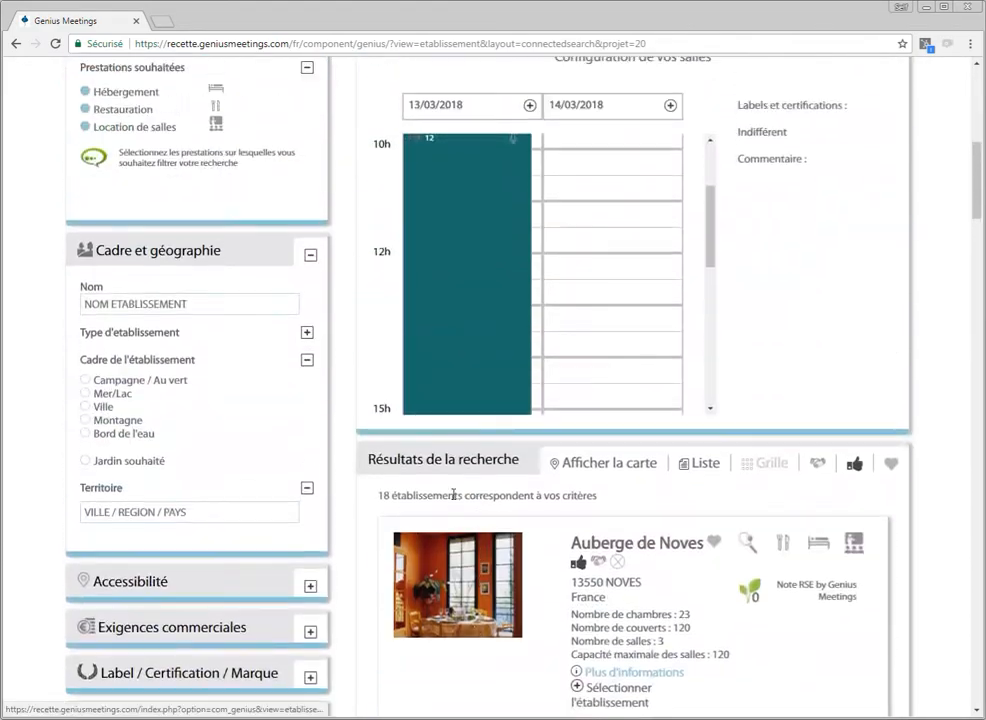
Examine the Cadre et géographie criteria, including Territoire, Nom and the Type d'etablissement options.
{"action": "left_click", "coordinate": [113, 509]}
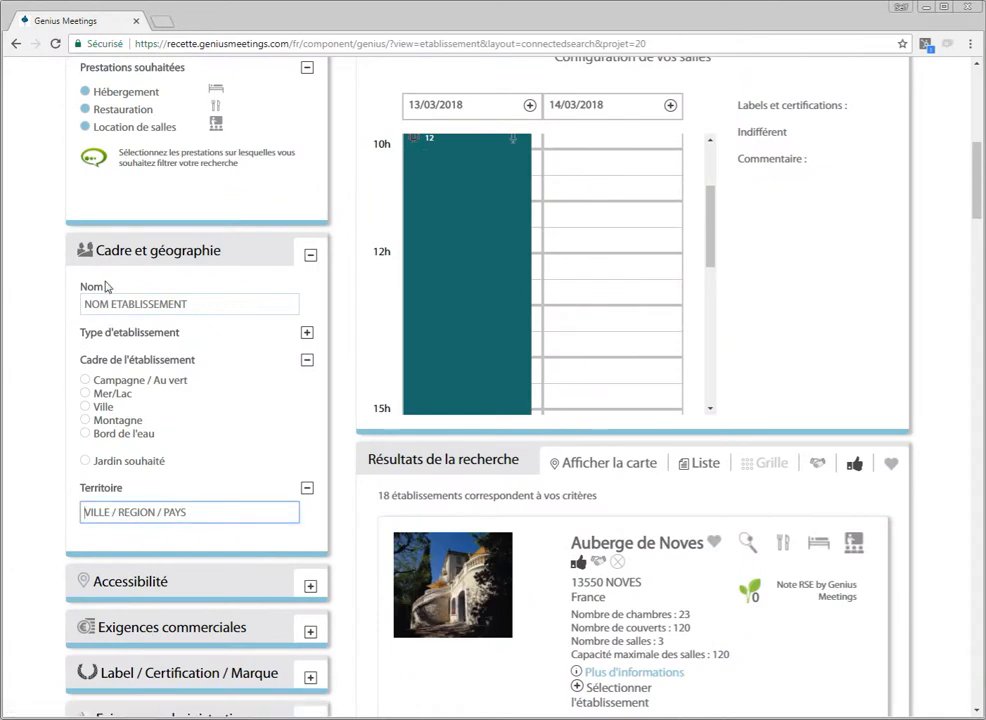
{"action": "left_click", "coordinate": [163, 302]}
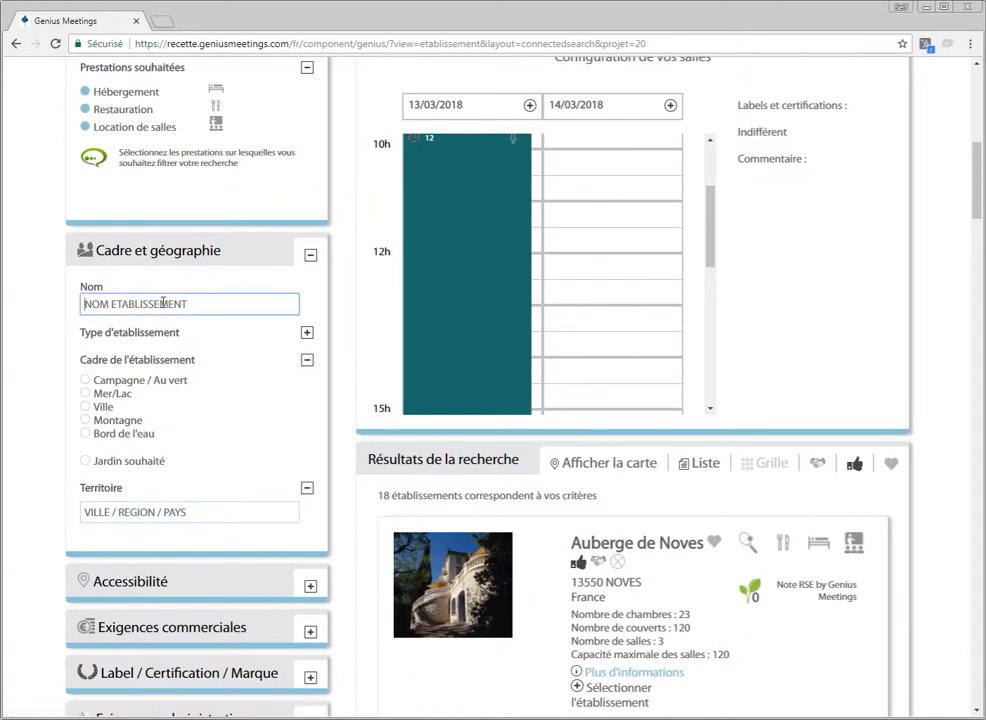
{"action": "scroll", "coordinate": [218, 323], "scroll_direction": "down", "scroll_amount": 1}
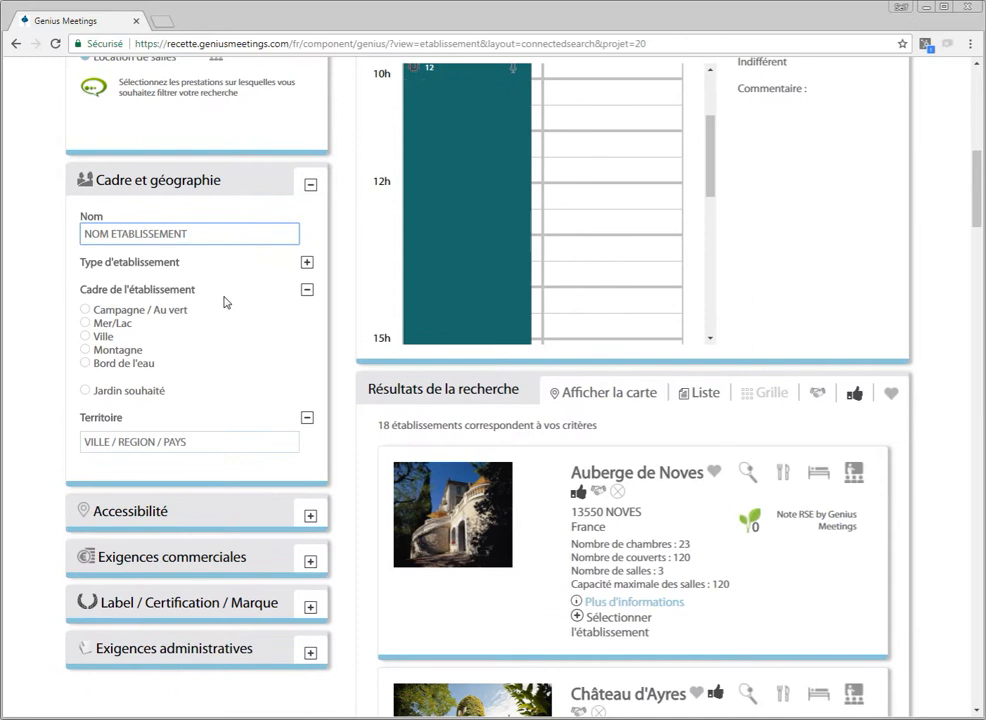
{"action": "left_click", "coordinate": [312, 265]}
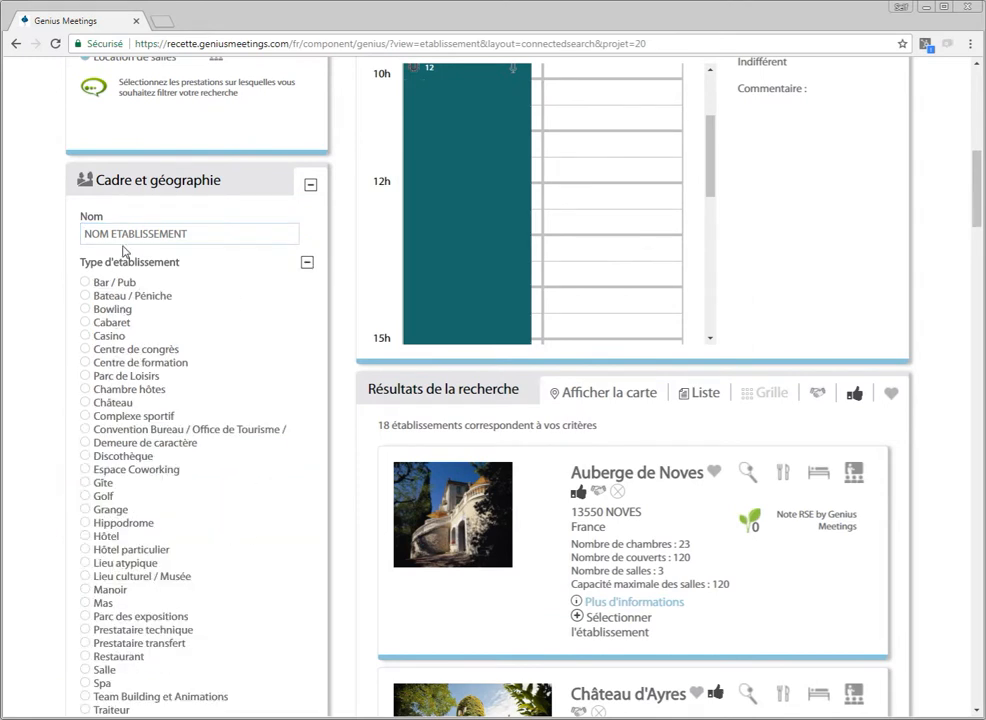
{"action": "left_click", "coordinate": [307, 263]}
Examine the options under the Accessibilité and Exigences commerciales criteria, collapsing each section again.
{"action": "scroll", "coordinate": [259, 321], "scroll_direction": "down", "scroll_amount": 2}
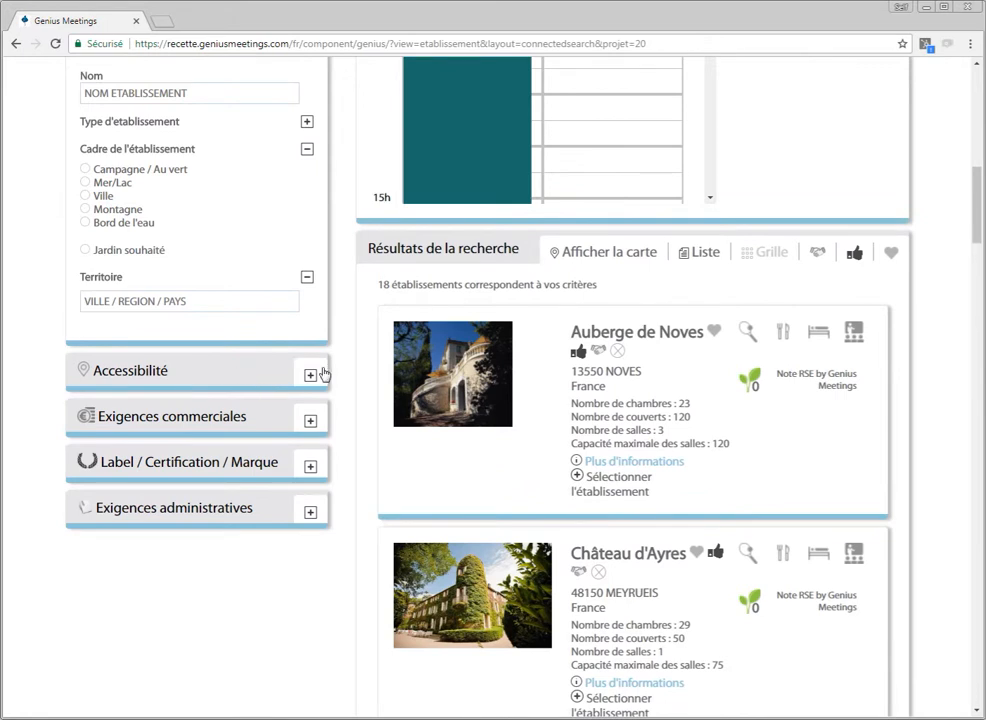
{"action": "left_click", "coordinate": [311, 375]}
{"action": "left_click", "coordinate": [311, 376]}
{"action": "left_click", "coordinate": [311, 376]}
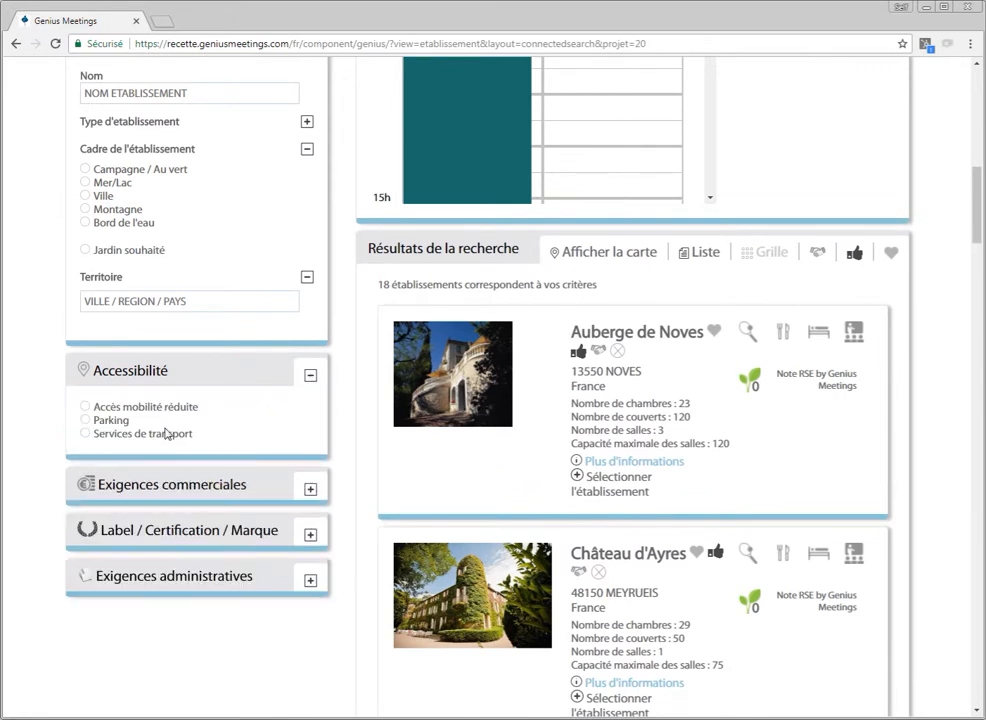
{"action": "left_click", "coordinate": [311, 377]}
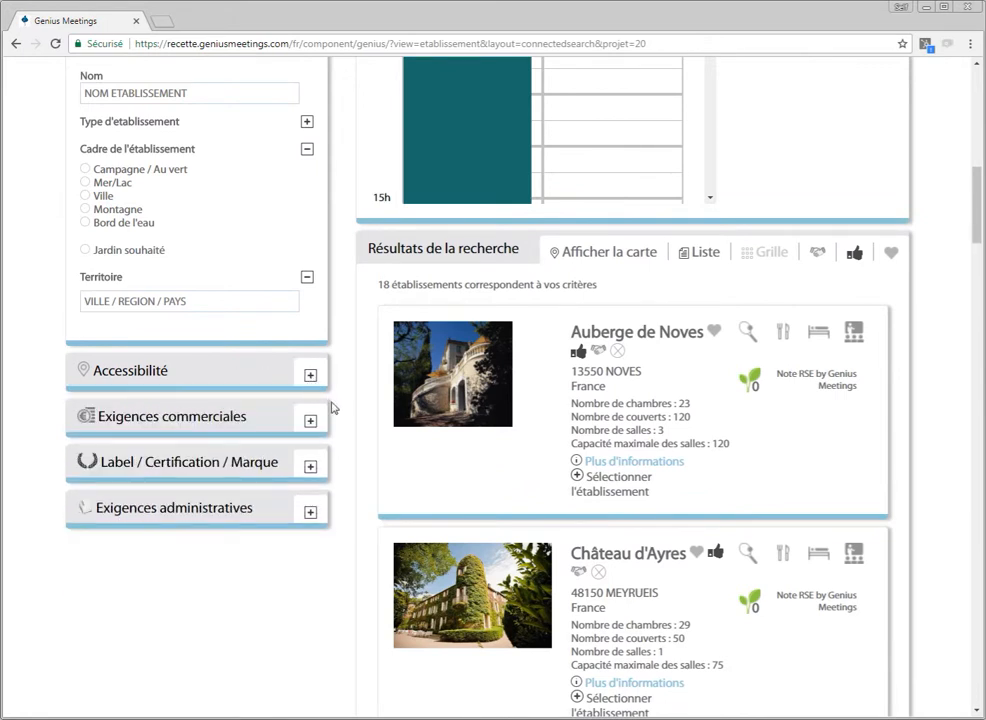
{"action": "left_click", "coordinate": [310, 425]}
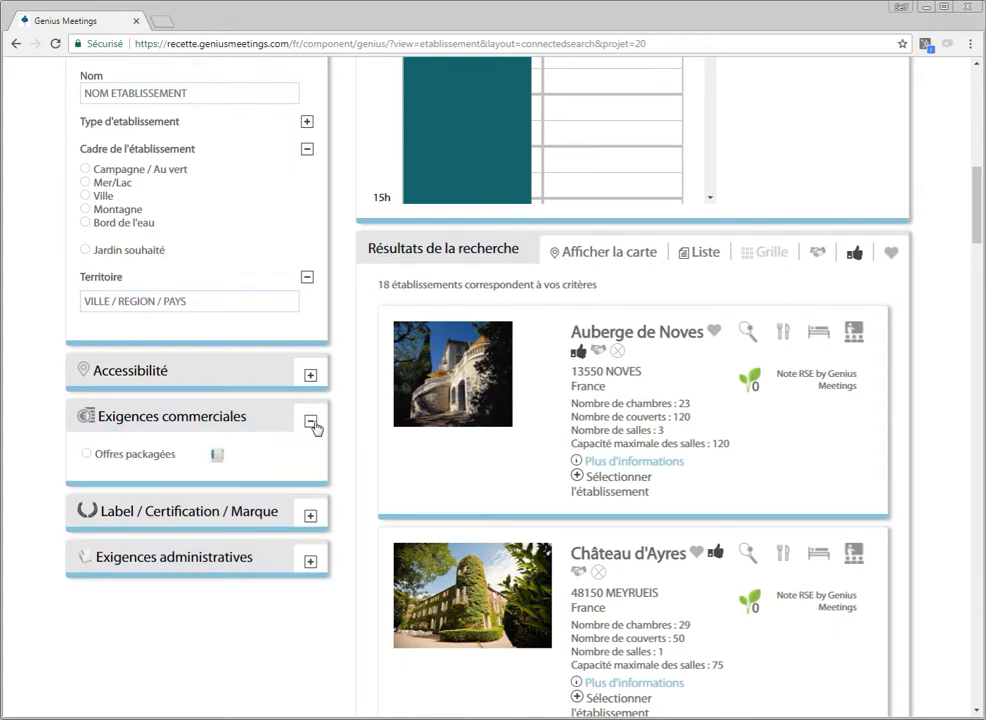
{"action": "left_click", "coordinate": [312, 424]}
{"action": "left_click", "coordinate": [312, 424]}
{"action": "left_click", "coordinate": [310, 424]}
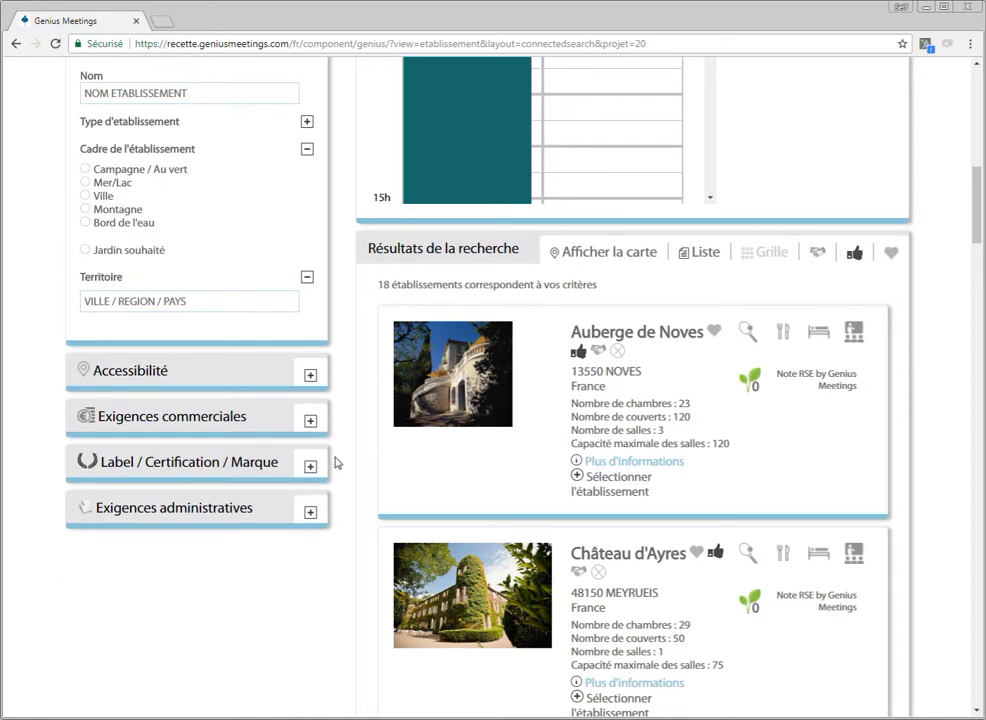
Examine the options under the Label / Certification / Marque and Exigences administratives criteria, collapsing each section again.
{"action": "left_click", "coordinate": [311, 465]}
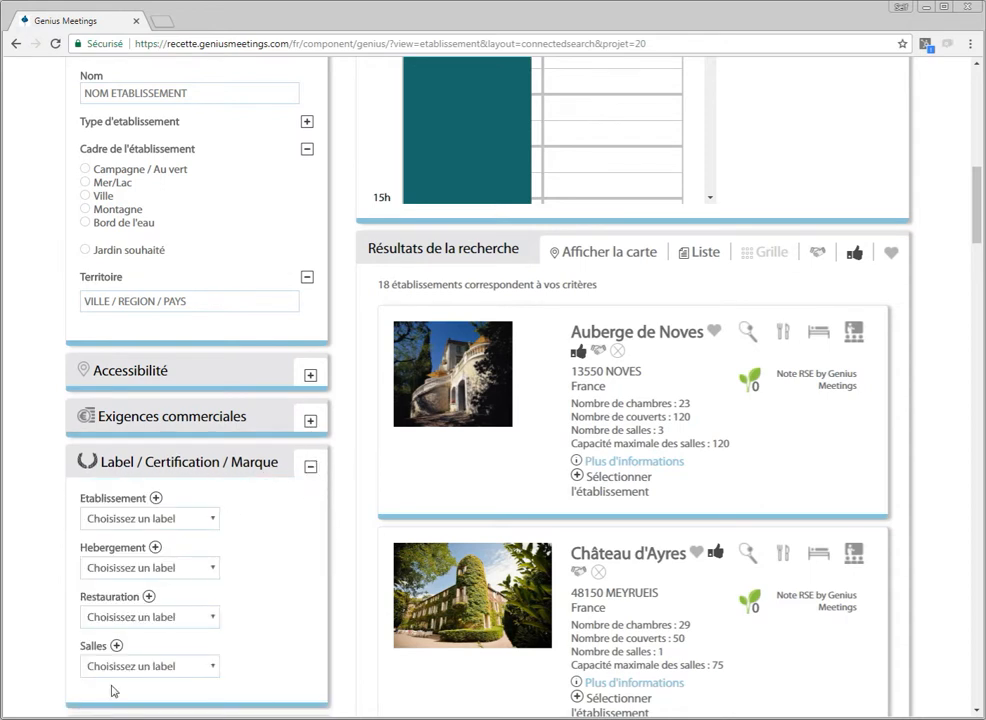
{"action": "left_click", "coordinate": [310, 467]}
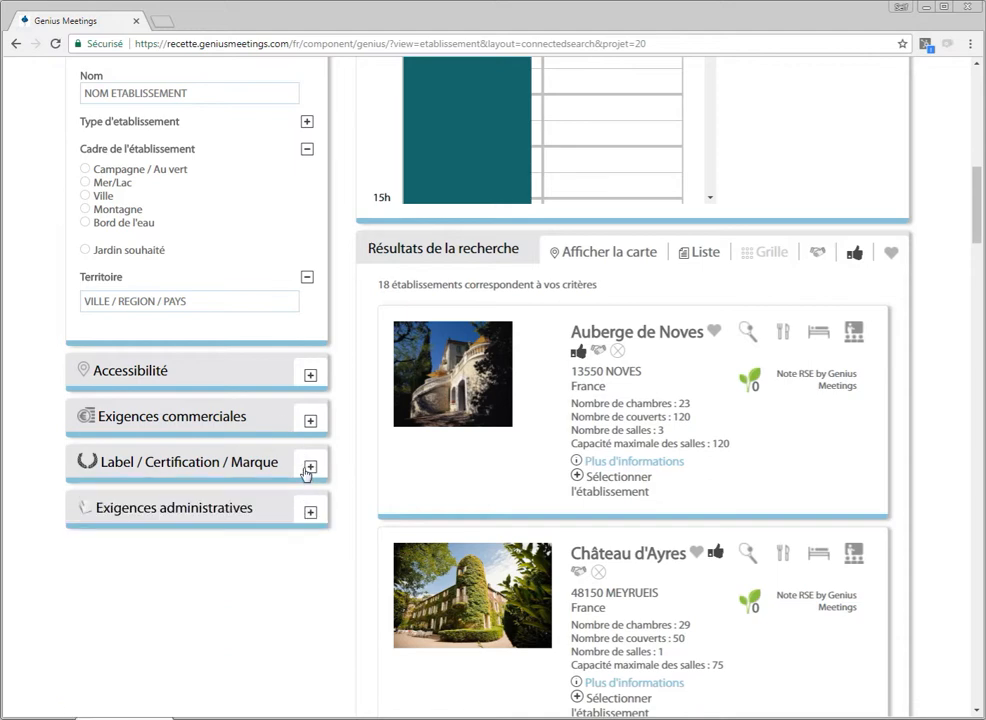
{"action": "left_click", "coordinate": [310, 515]}
{"action": "scroll", "coordinate": [250, 450], "scroll_direction": "down", "scroll_amount": 1}
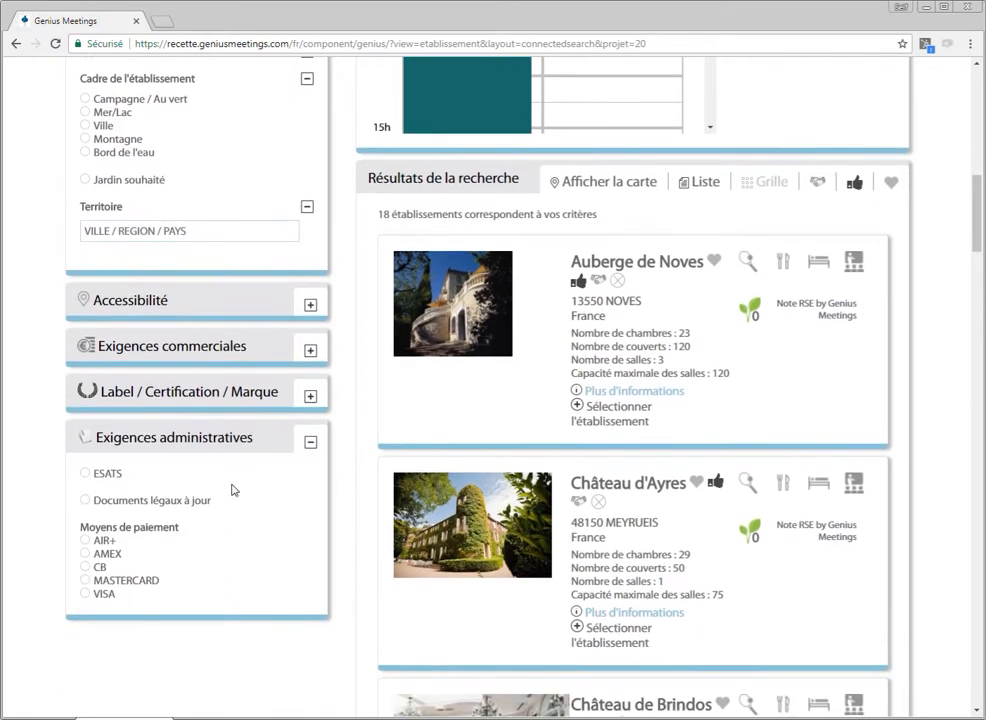
{"action": "left_click", "coordinate": [313, 445]}
Open the event's cahier des charges from the search page.
{"action": "scroll", "coordinate": [491, 363], "scroll_direction": "up", "scroll_amount": 8}
{"action": "scroll", "coordinate": [555, 315], "scroll_direction": "up", "scroll_amount": 4}
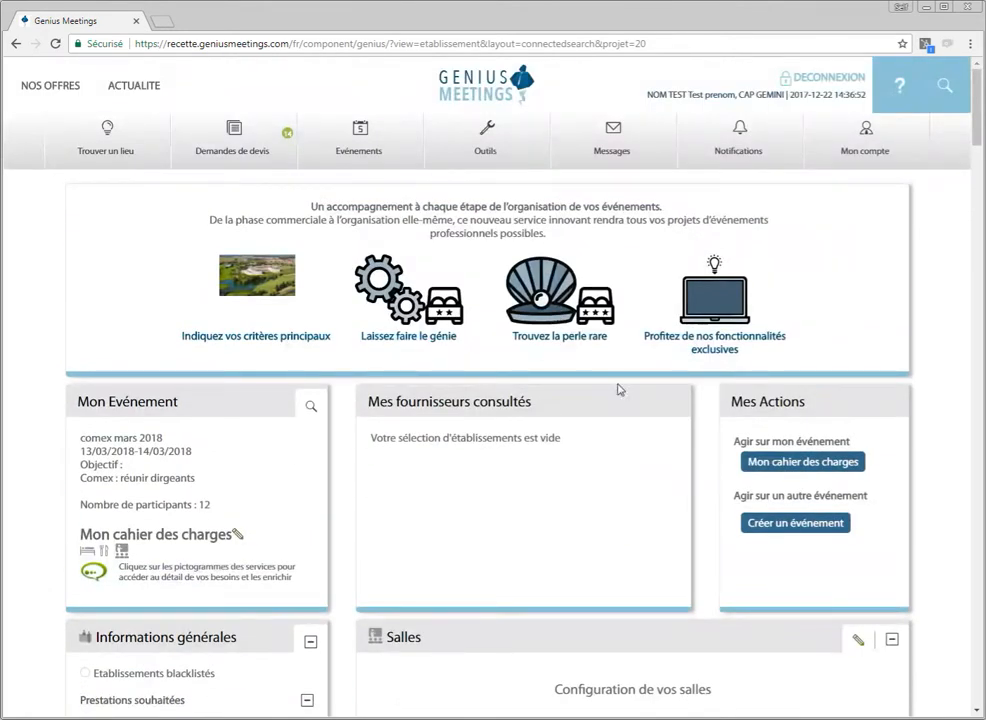
{"action": "left_click", "coordinate": [801, 463]}
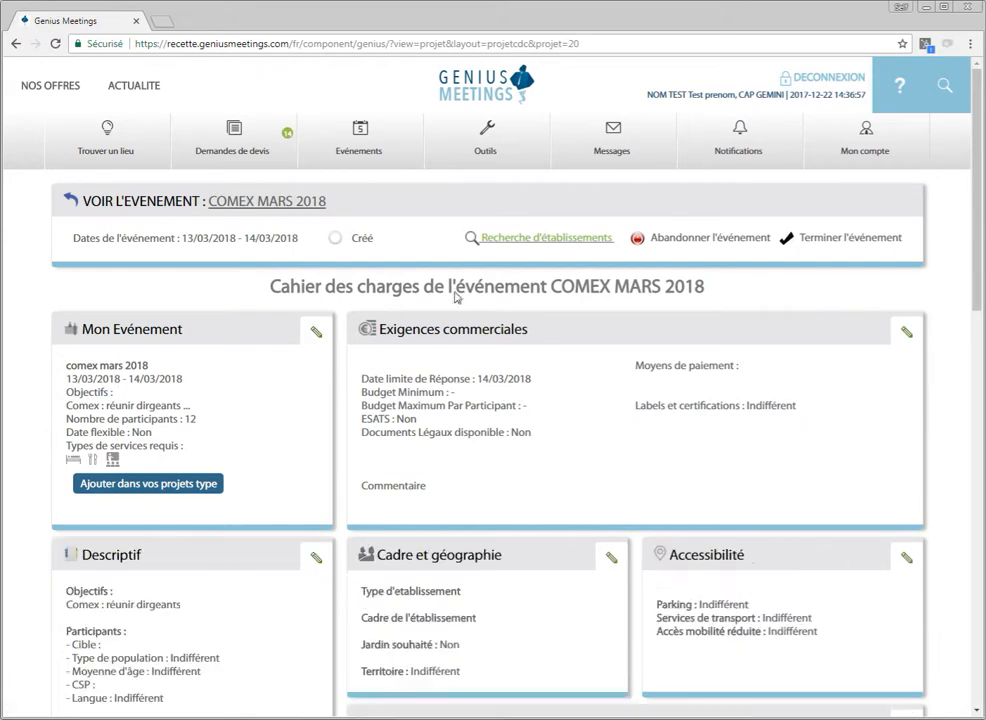
Open the COMEX MARS 2018 event page and review its requests, to-do list, documents and financial sections.
{"action": "left_click", "coordinate": [262, 204]}
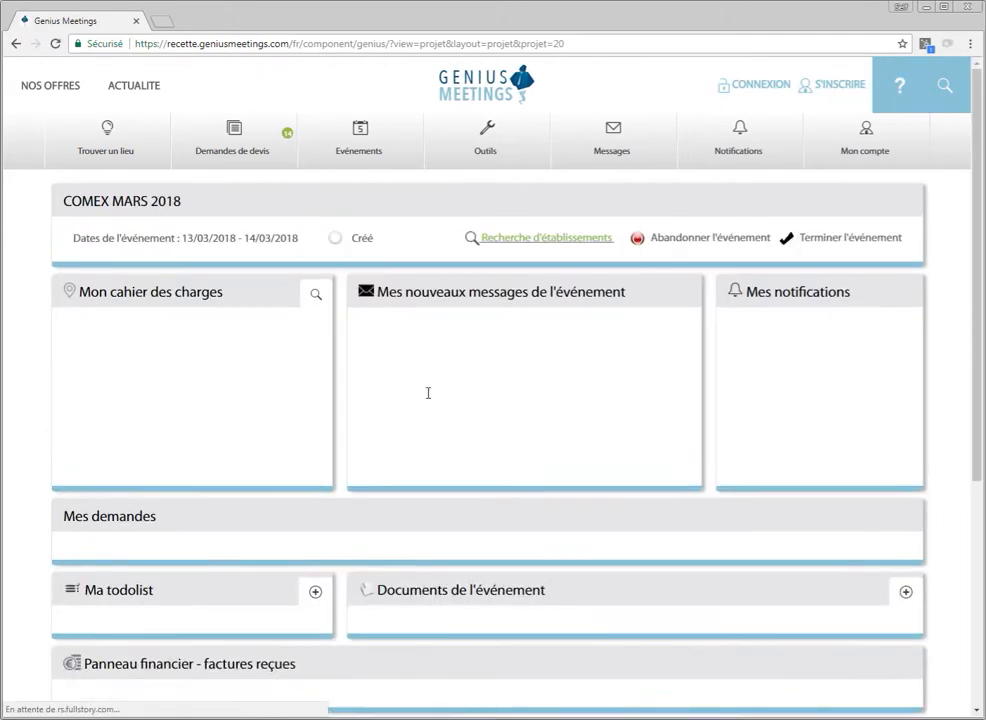
{"action": "scroll", "coordinate": [492, 424], "scroll_direction": "down", "scroll_amount": 4}
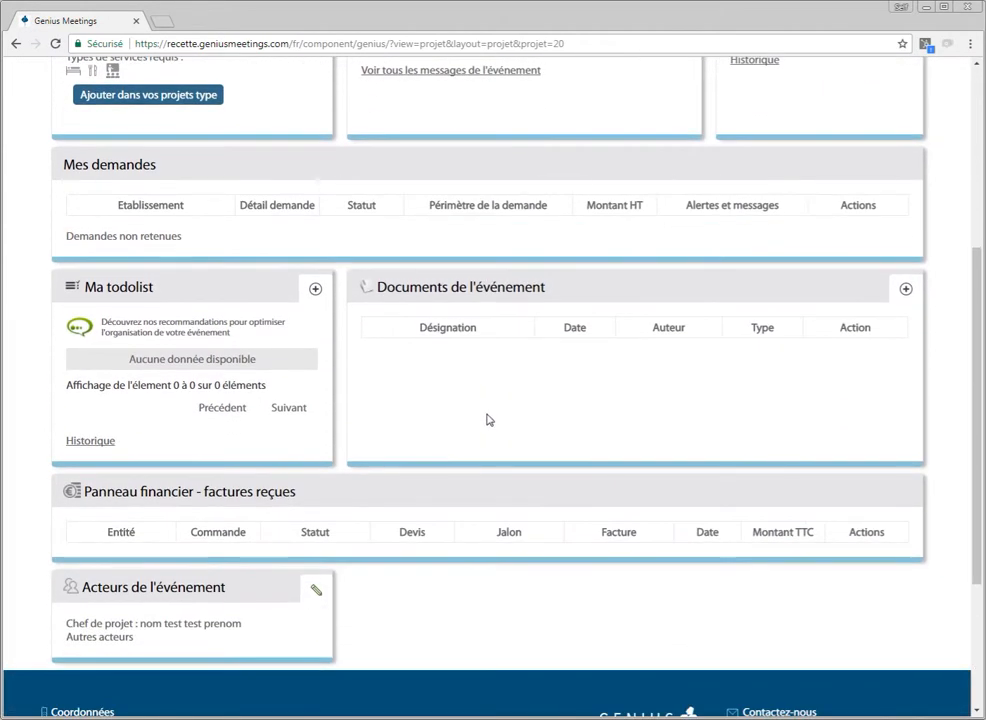
{"action": "scroll", "coordinate": [488, 420], "scroll_direction": "up", "scroll_amount": 4}
Return to the event's establishment search and bring up its results.
{"action": "left_click", "coordinate": [547, 238]}
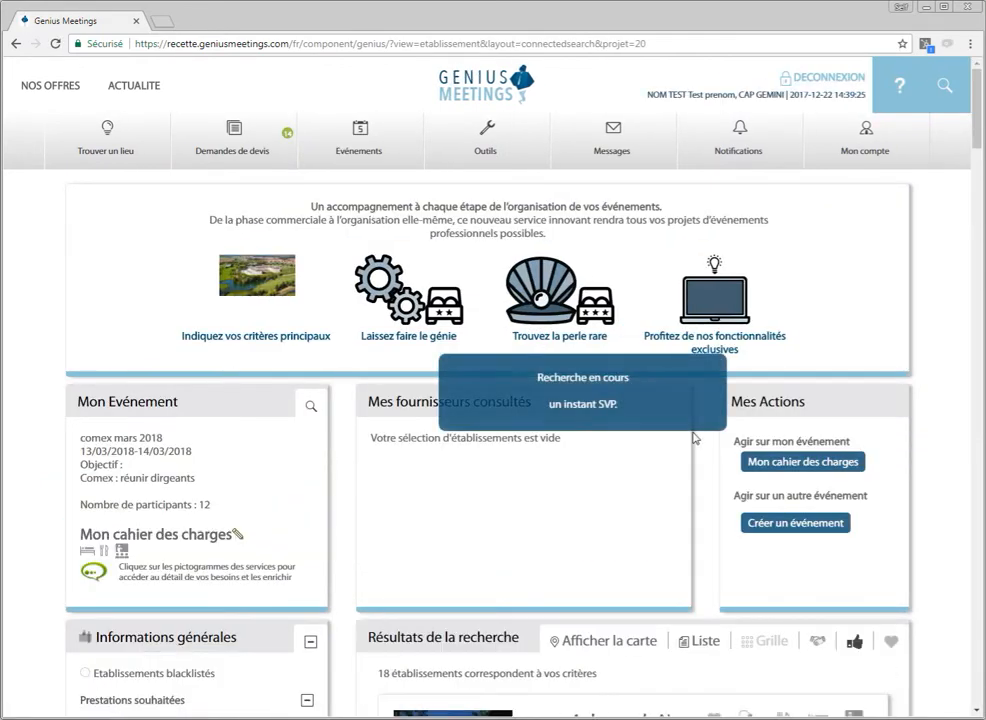
{"action": "scroll", "coordinate": [400, 470], "scroll_direction": "down", "scroll_amount": 3}
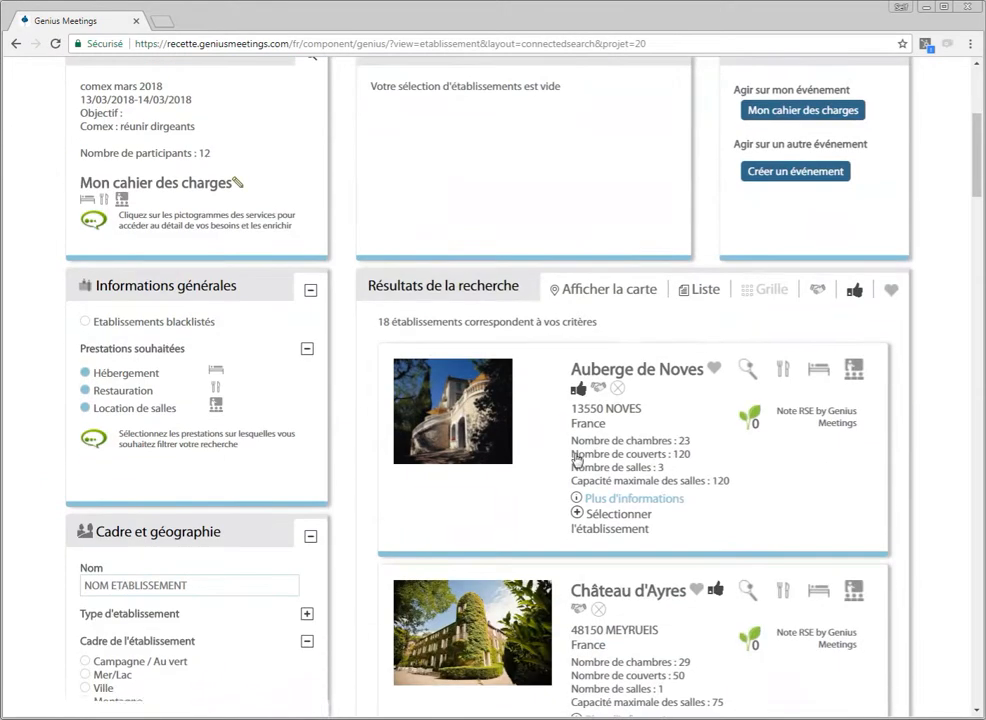
Select the Auberge de Noves and Château de Brindos establishments from the search results for the event.
{"action": "left_click", "coordinate": [630, 522]}
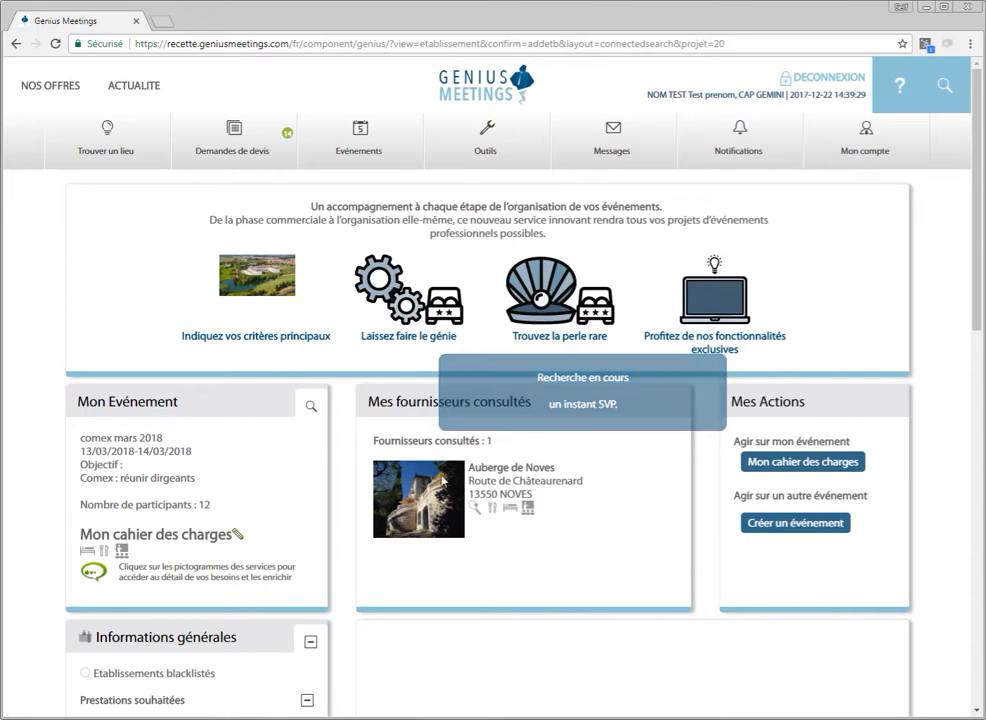
{"action": "scroll", "coordinate": [560, 473], "scroll_direction": "down", "scroll_amount": 2}
{"action": "scroll", "coordinate": [580, 470], "scroll_direction": "down", "scroll_amount": 3}
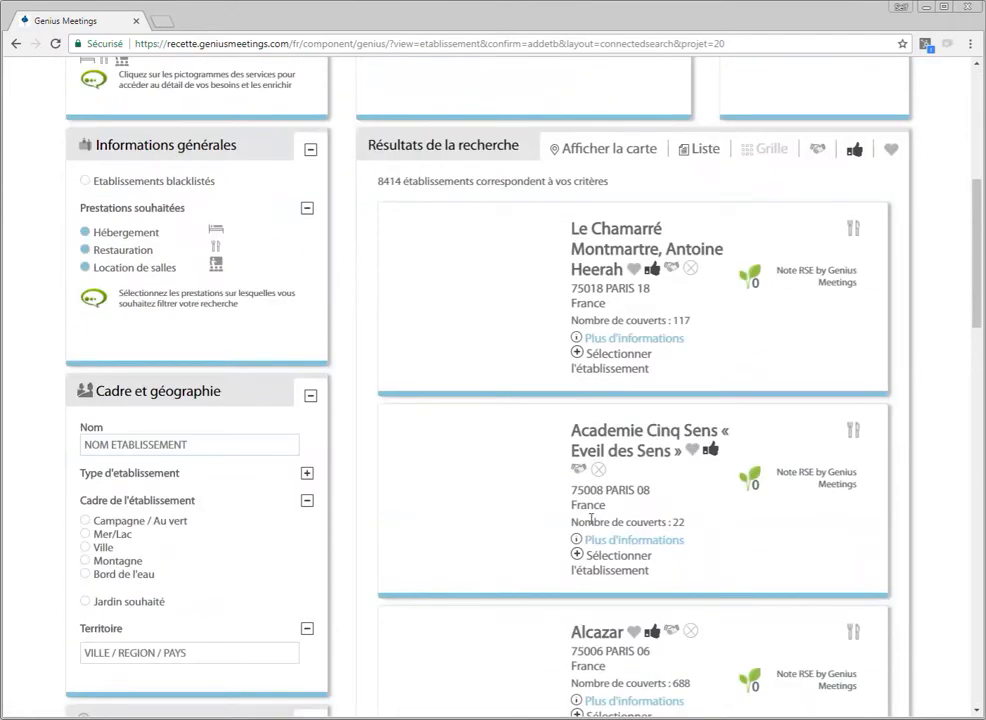
{"action": "scroll", "coordinate": [625, 477], "scroll_direction": "down", "scroll_amount": 3}
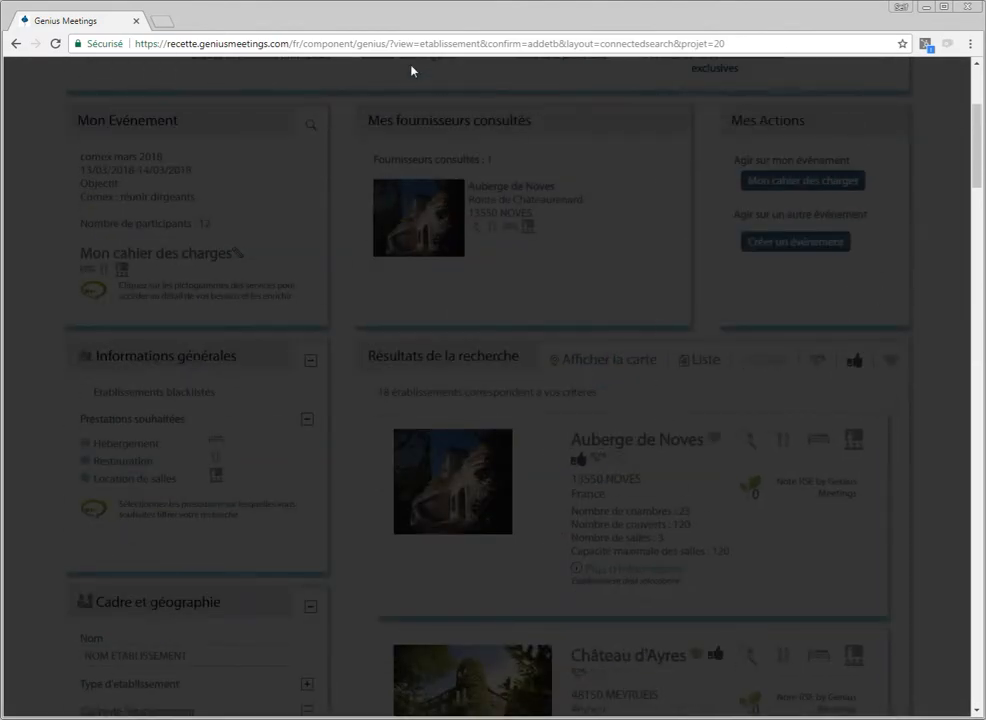
{"action": "scroll", "coordinate": [628, 390], "scroll_direction": "down", "scroll_amount": 5}
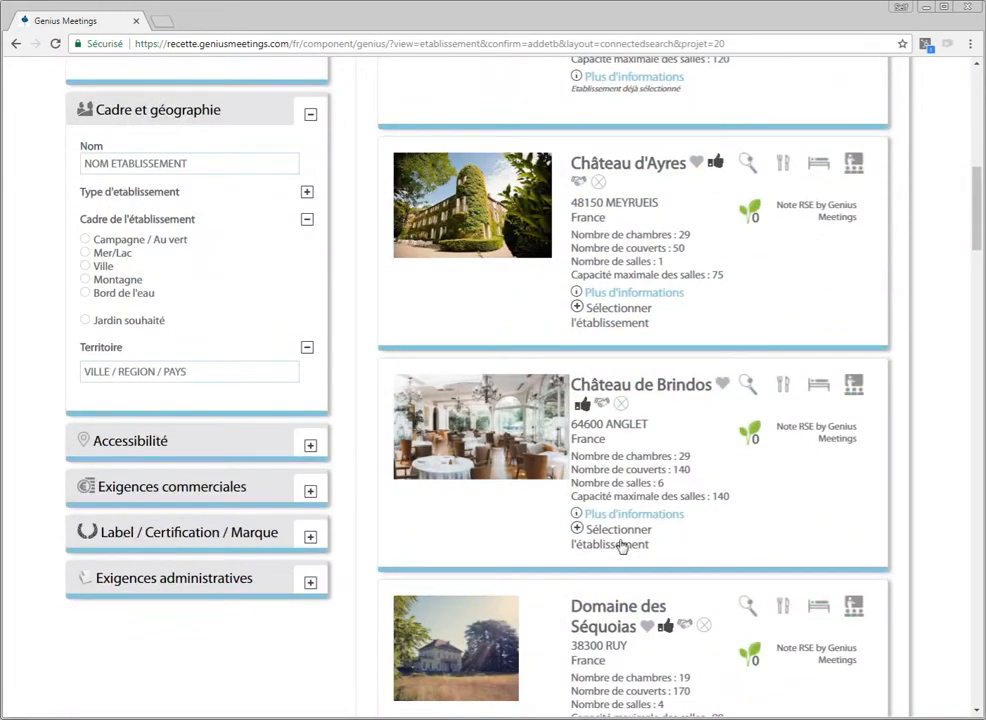
{"action": "left_click", "coordinate": [622, 542]}
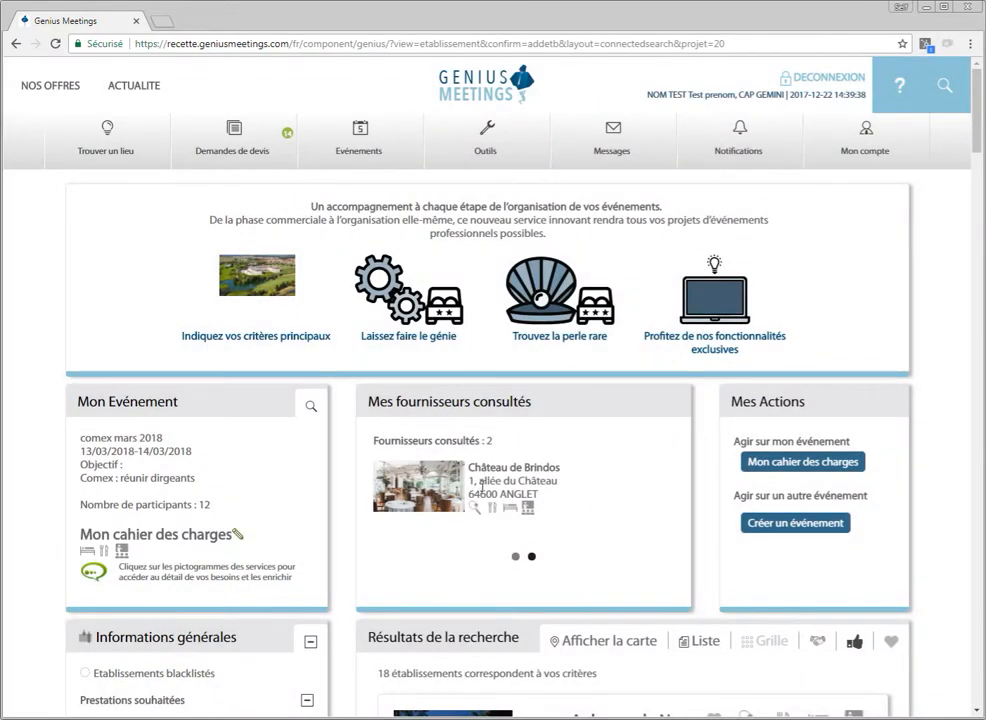
Open the Auberge de Noves establishment page and review its description, meeting rooms, leisure services and location.
{"action": "scroll", "coordinate": [481, 487], "scroll_direction": "down", "scroll_amount": 3}
{"action": "left_click", "coordinate": [455, 392]}
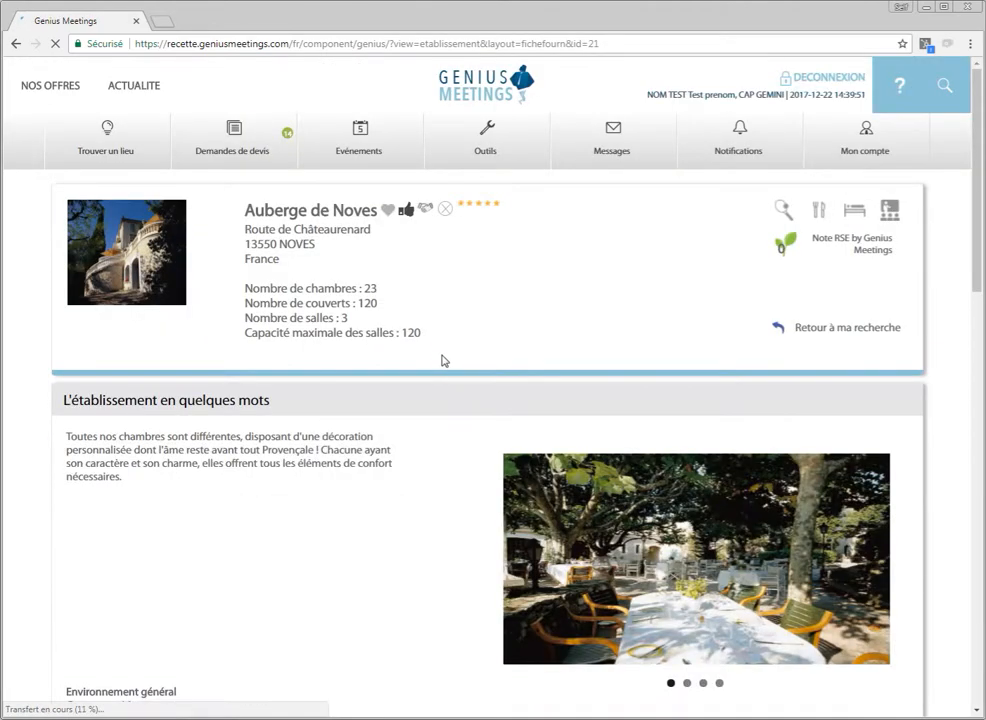
{"action": "scroll", "coordinate": [440, 345], "scroll_direction": "down", "scroll_amount": 10}
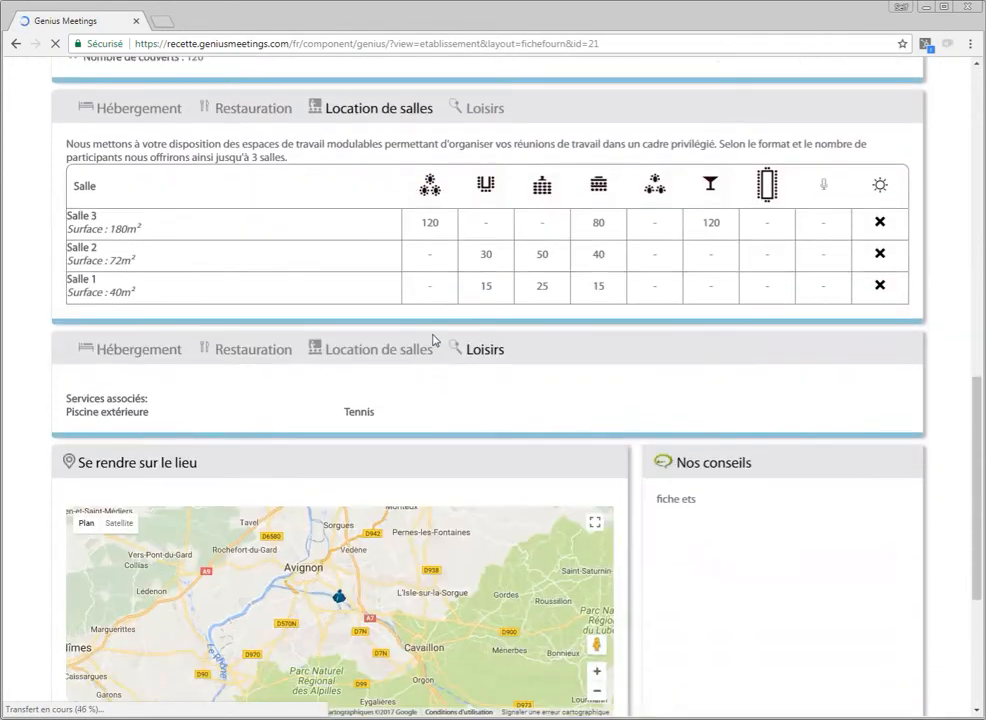
{"action": "scroll", "coordinate": [434, 338], "scroll_direction": "up", "scroll_amount": 10}
Open the COMEX MARS 2018 event from the quotes in progress and go to its establishment requests.
{"action": "mouse_move", "coordinate": [249, 130]}
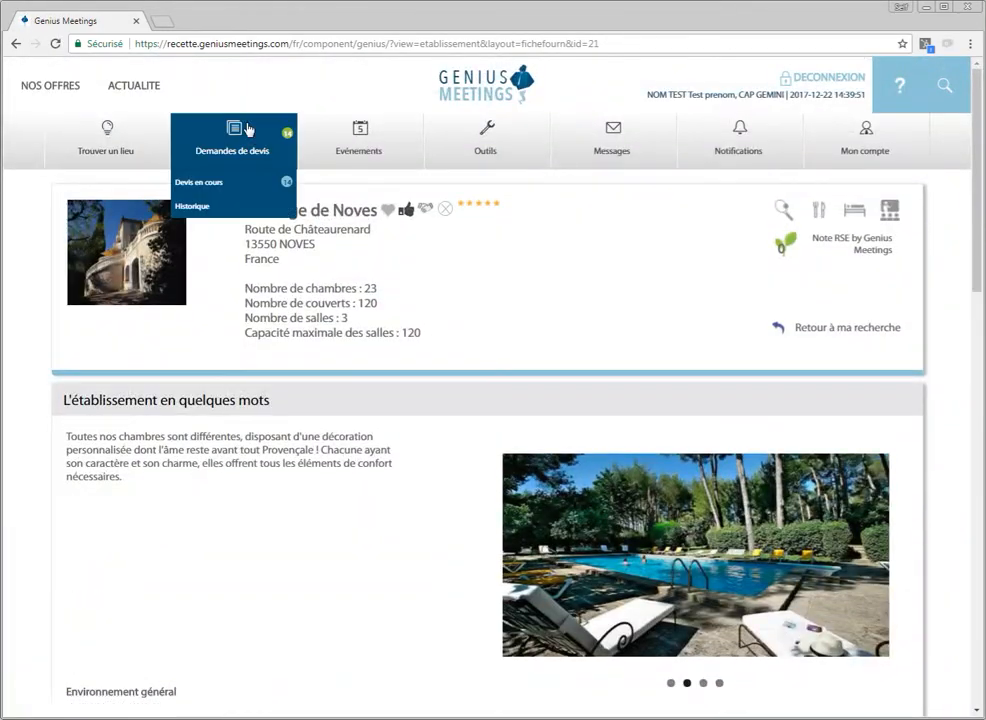
{"action": "left_click", "coordinate": [258, 189]}
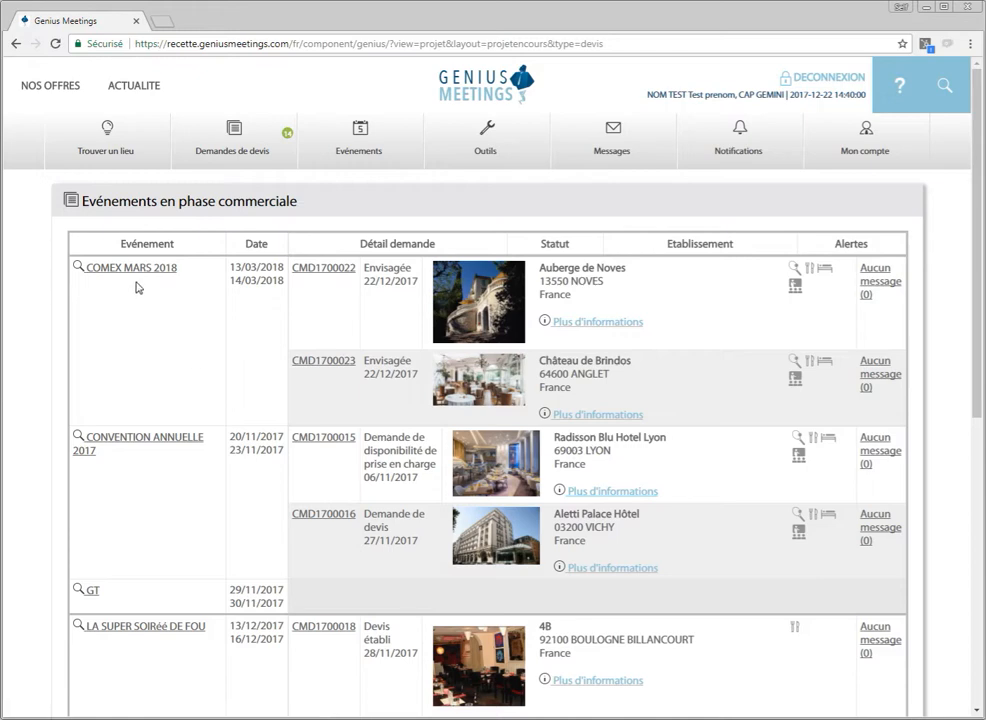
{"action": "left_click", "coordinate": [133, 270]}
{"action": "scroll", "coordinate": [658, 362], "scroll_direction": "down", "scroll_amount": 5}
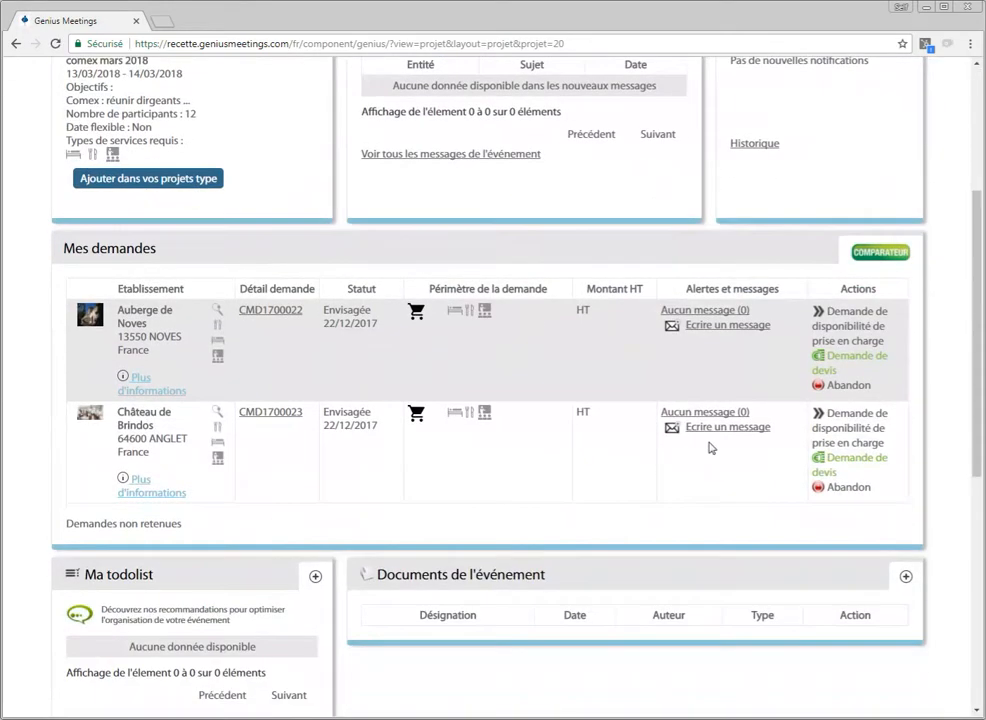
Send a "Demande de disponibilité de prise en charge" to both Auberge de Noves and Château de Brindos.
{"action": "left_click", "coordinate": [846, 317]}
{"action": "left_click", "coordinate": [429, 255]}
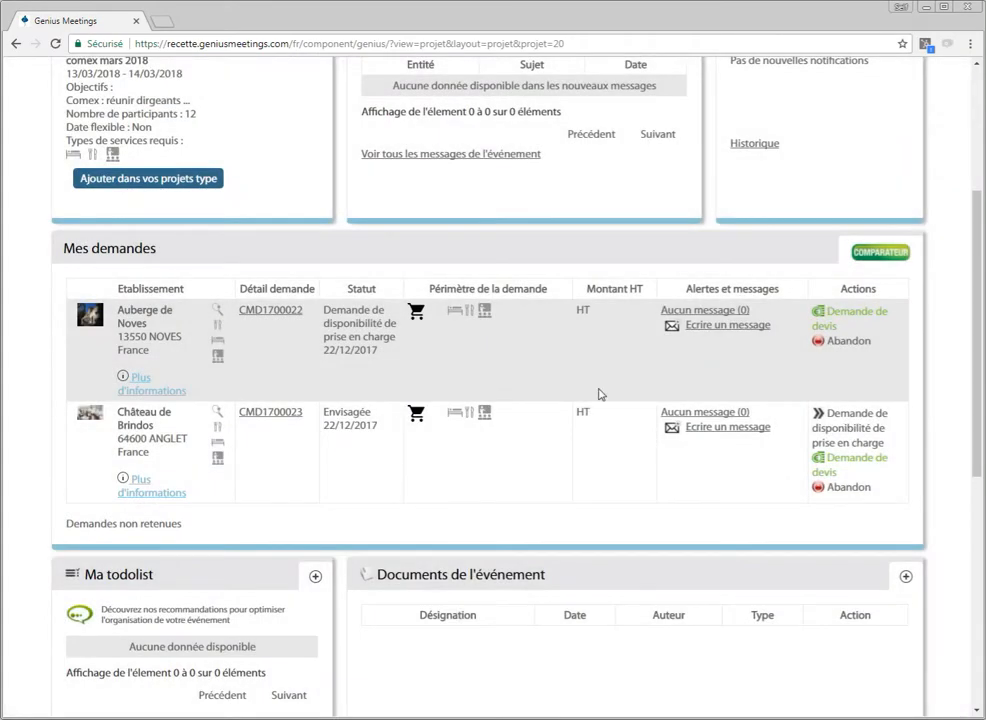
{"action": "left_click", "coordinate": [848, 428]}
{"action": "left_click", "coordinate": [426, 261]}
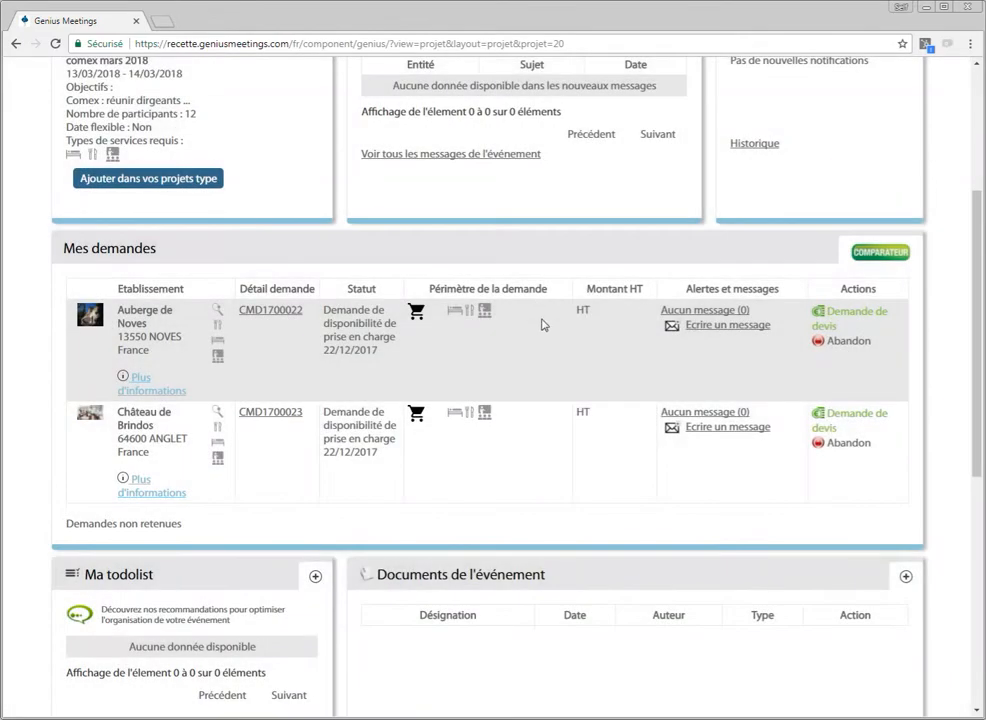
Open the form for creating a new custom event and highlight its "Créer un événement sur mesure" heading.
{"action": "scroll", "coordinate": [540, 390], "scroll_direction": "up", "scroll_amount": 3}
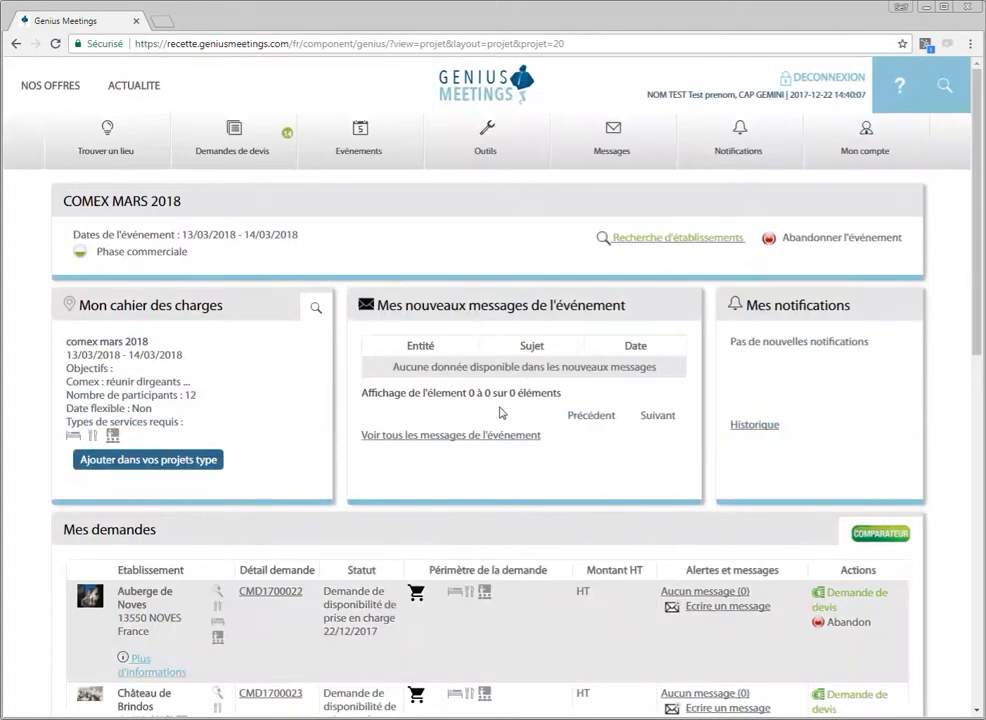
{"action": "scroll", "coordinate": [616, 366], "scroll_direction": "down", "scroll_amount": 1}
{"action": "scroll", "coordinate": [603, 363], "scroll_direction": "up", "scroll_amount": 1}
{"action": "mouse_move", "coordinate": [162, 150]}
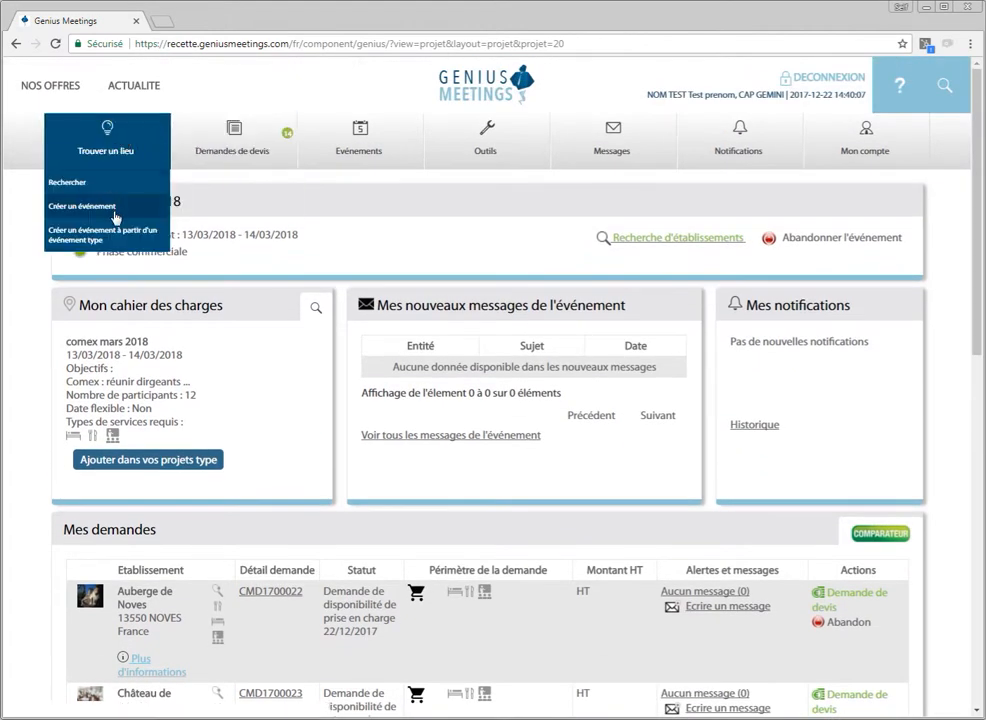
{"action": "left_click", "coordinate": [78, 208]}
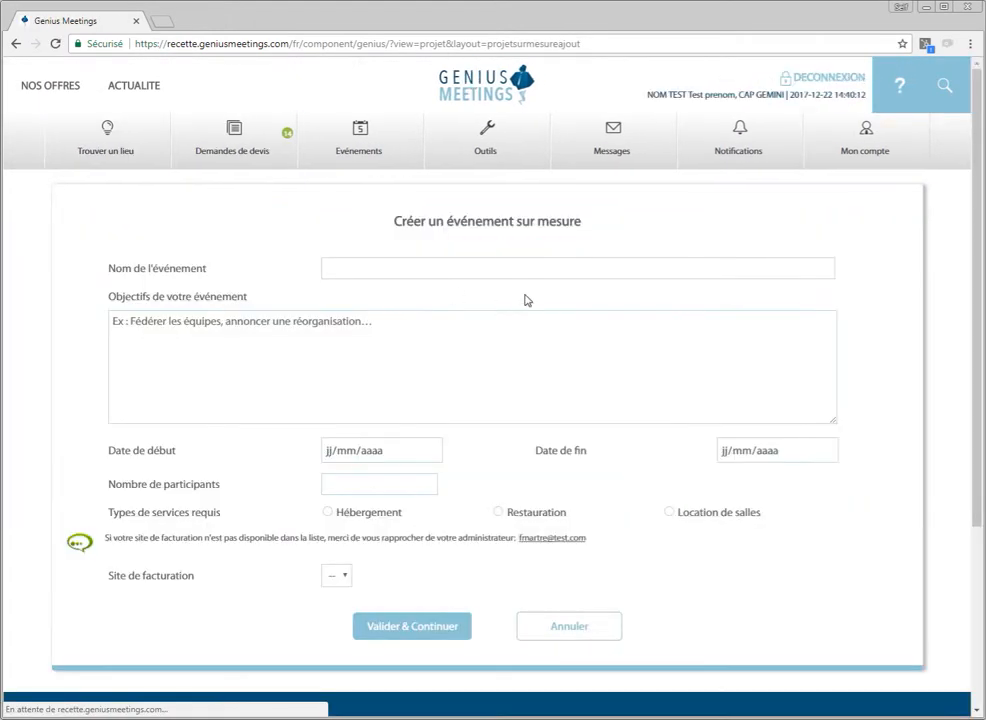
{"action": "left_click_drag", "start_coordinate": [387, 220], "coordinate": [580, 237]}
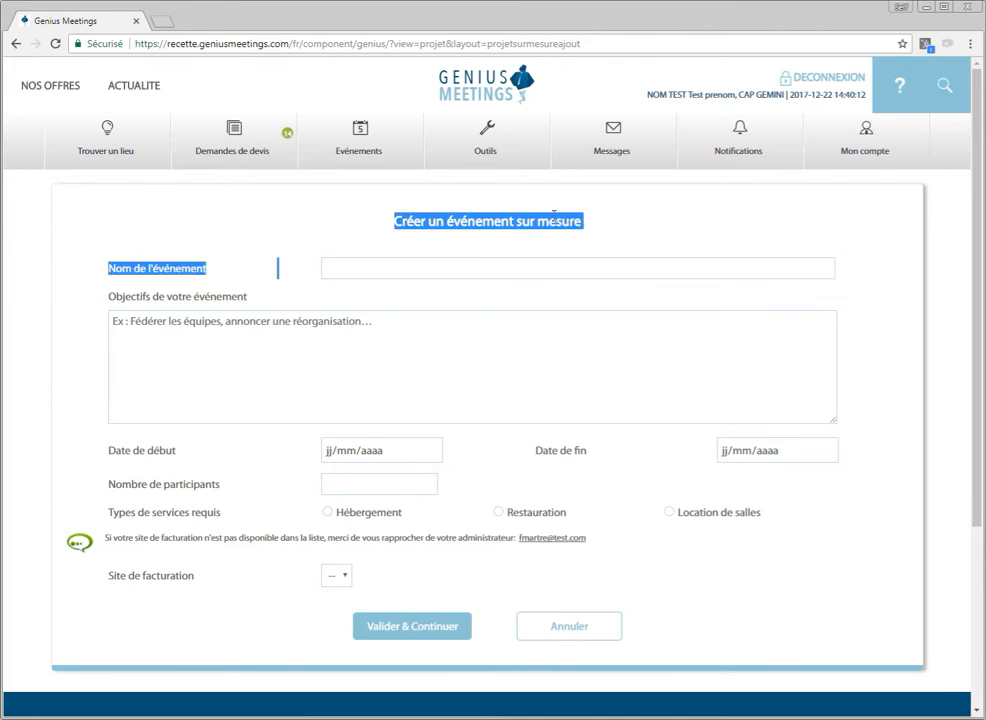